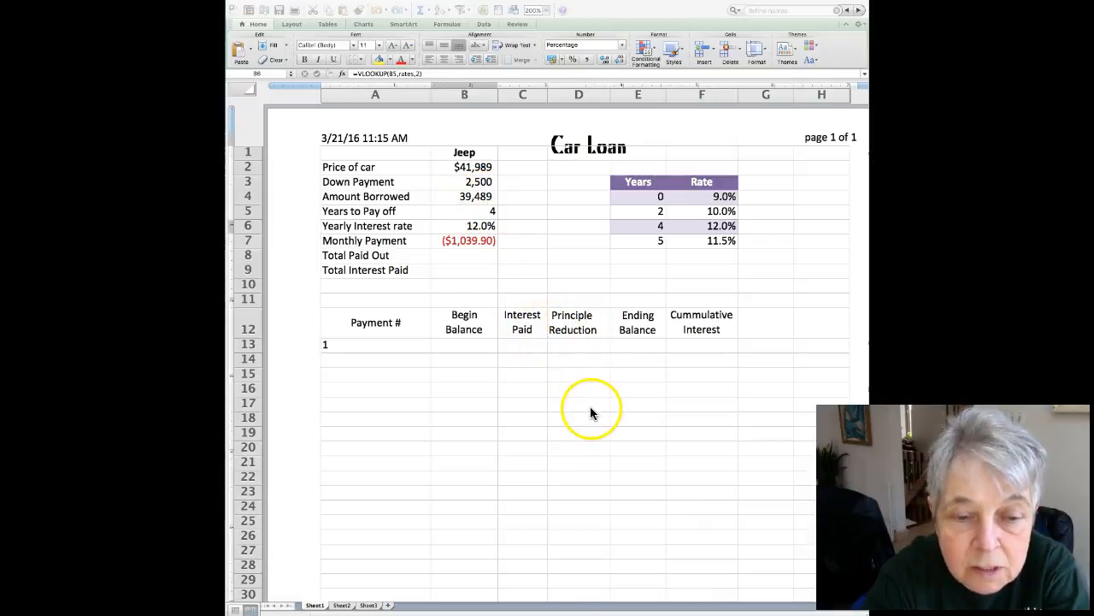
Set the Years to Pay off value in B5 to 3
left_click(491, 213)
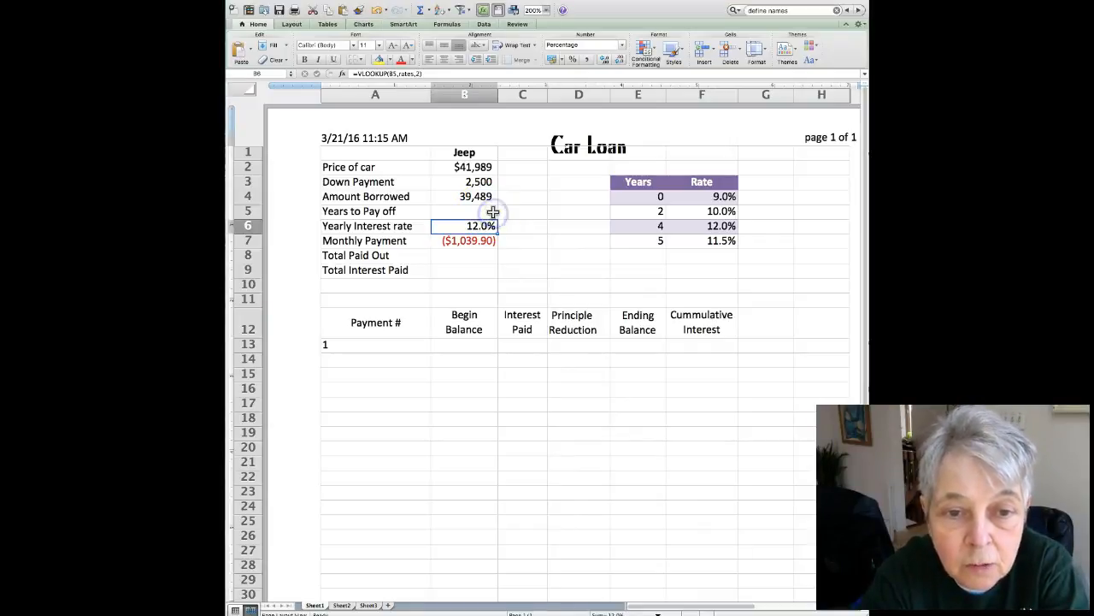
left_click(491, 213)
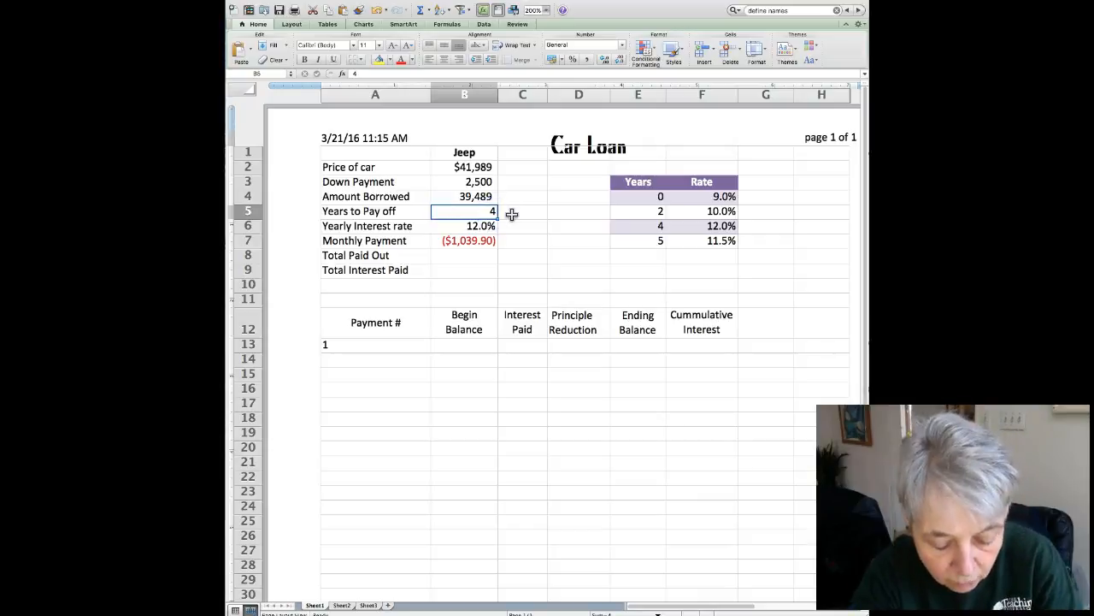
type("3")
key("Return")
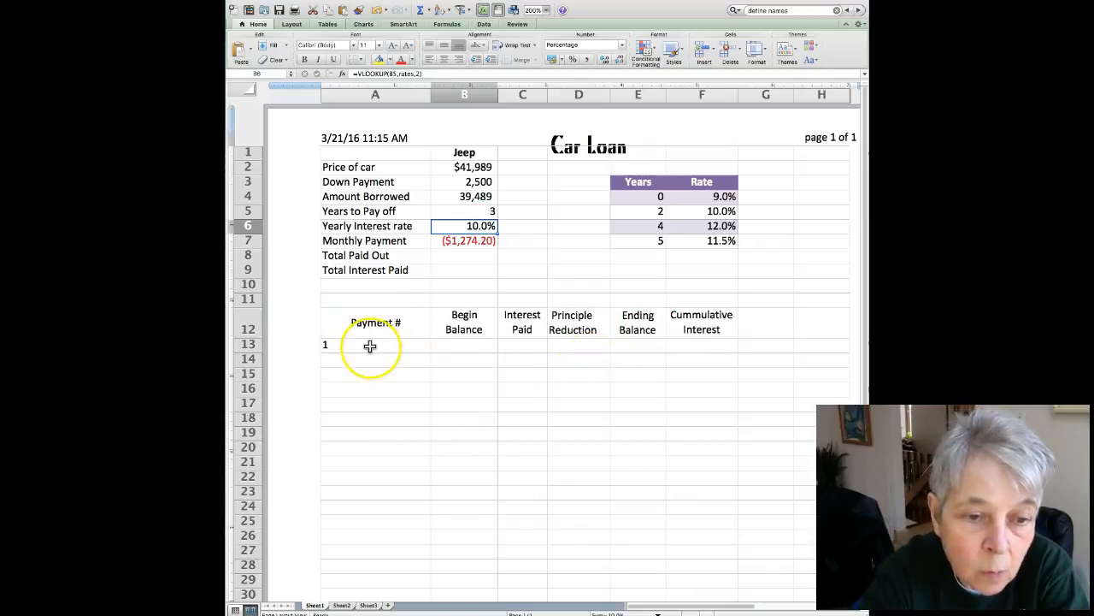
Link the first payment's Begin Balance in B13 to the Amount Borrowed with the formula =B4
left_click(457, 344)
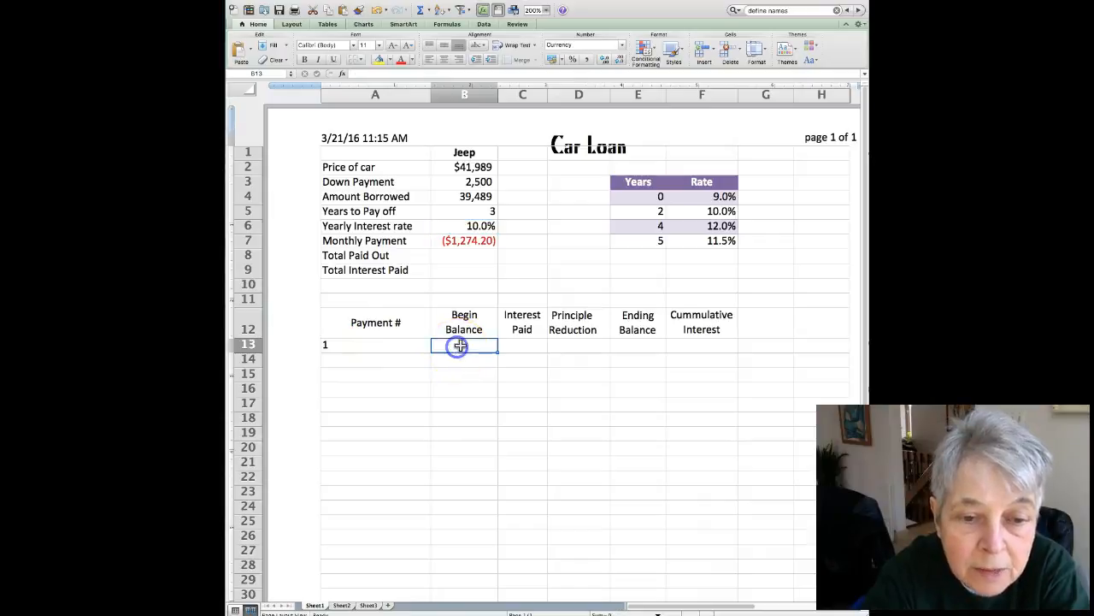
type("=")
left_click(478, 197)
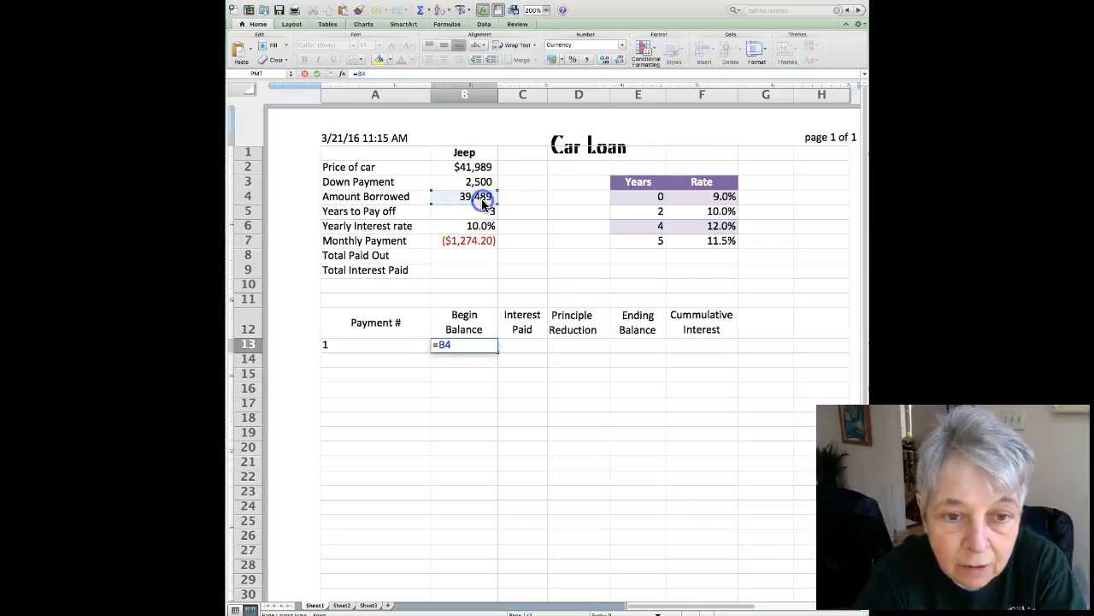
key("Return")
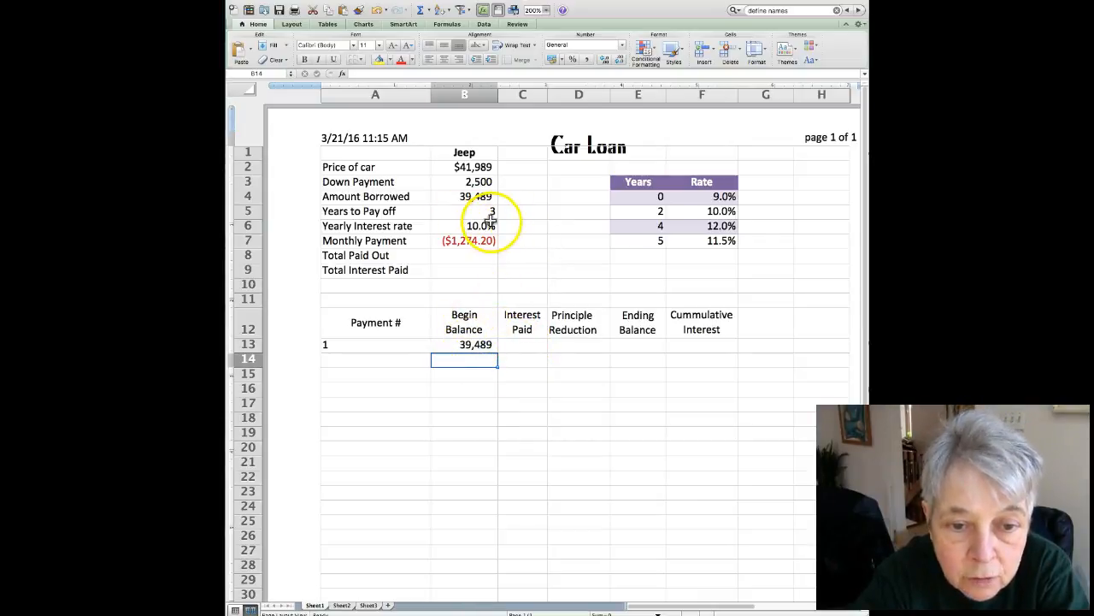
Calculate the first month's Interest Paid in C13 with the formula =B13*B6/12
left_click(520, 345)
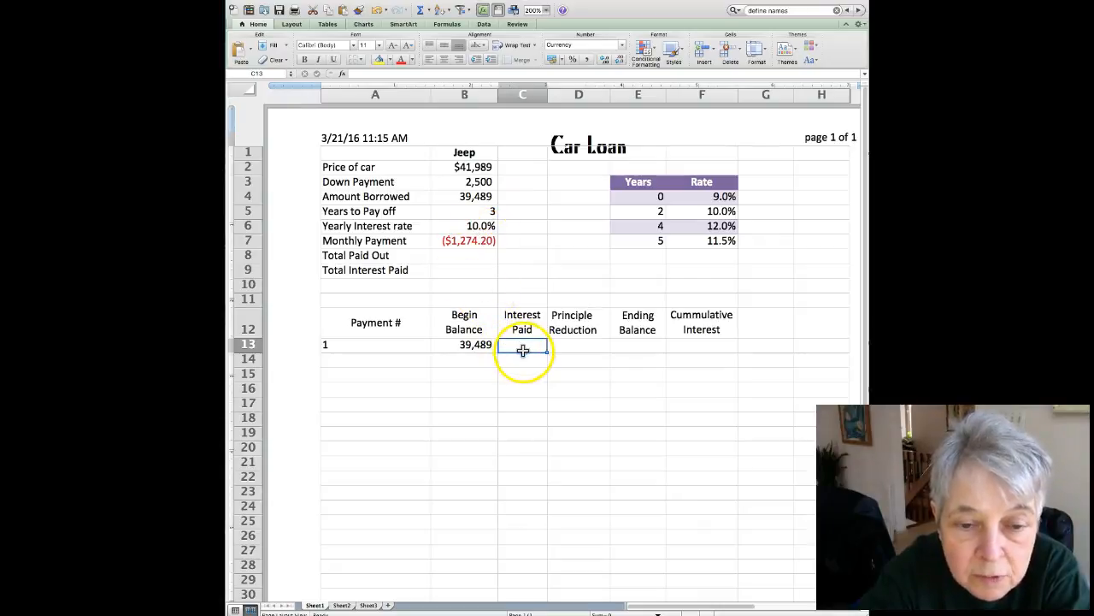
type("=")
left_click(475, 346)
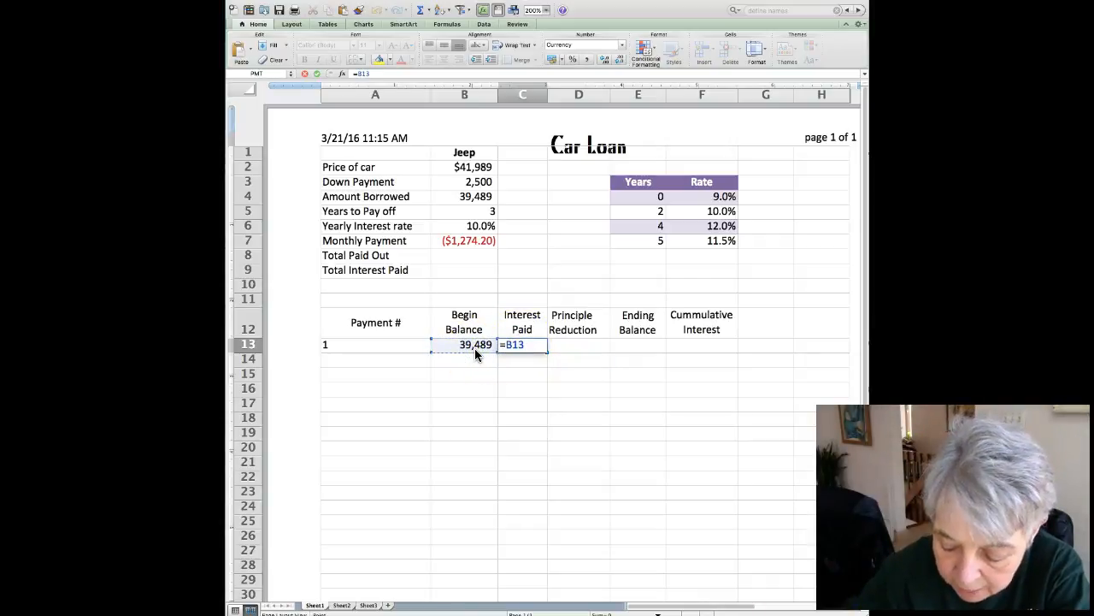
type("*")
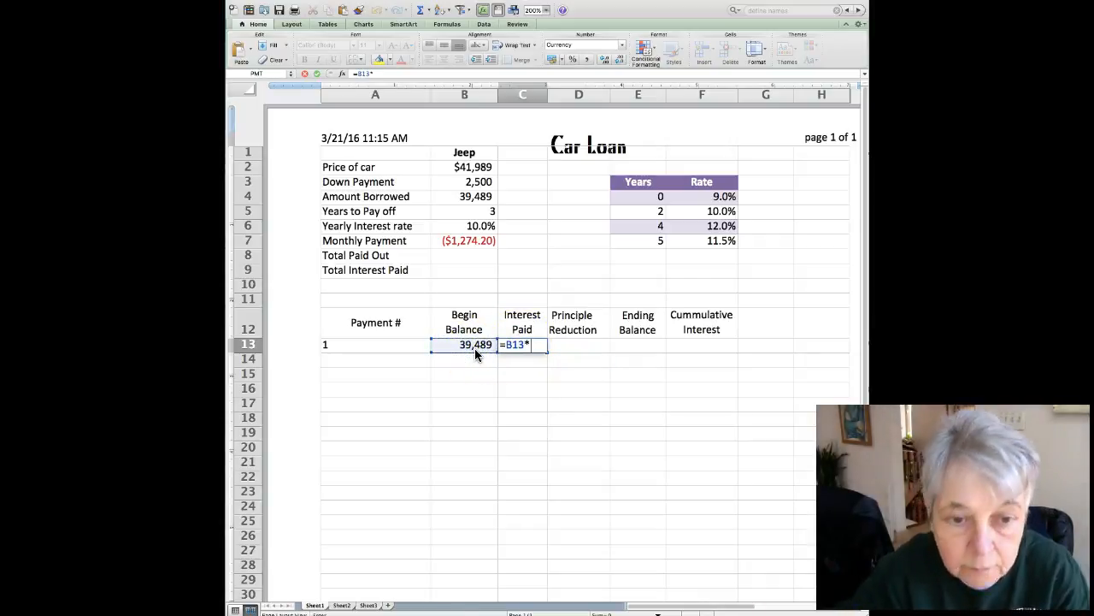
left_click(479, 224)
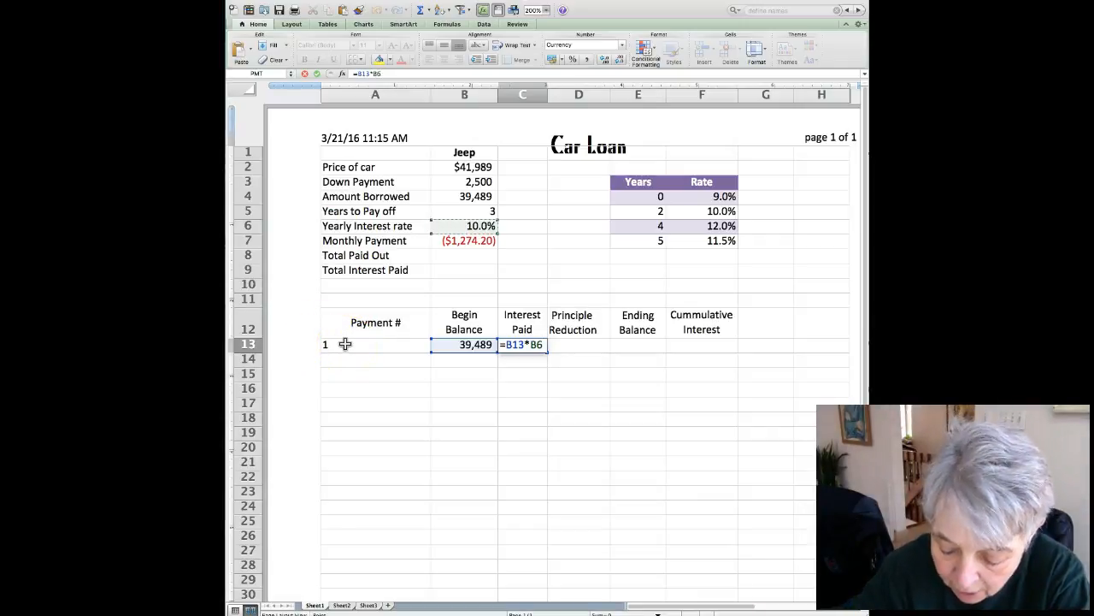
type("/")
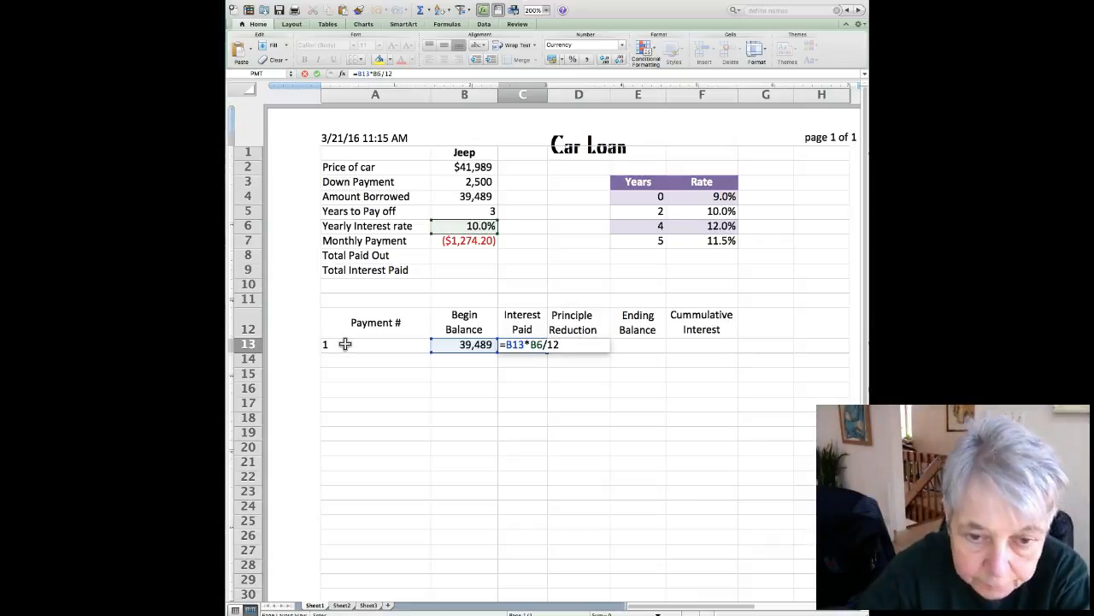
type("12")
key("Return")
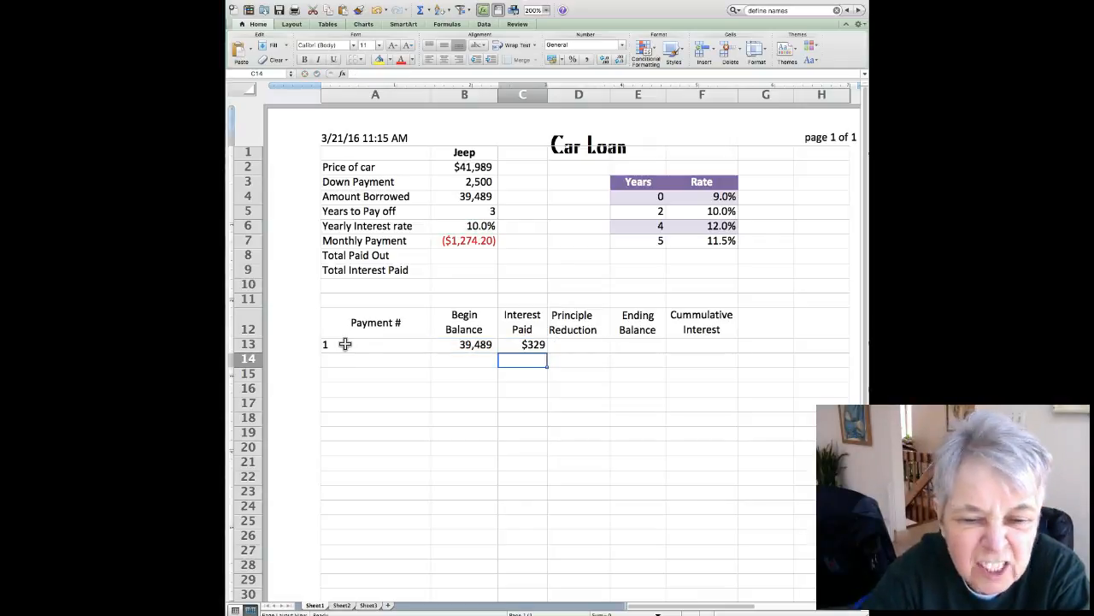
Calculate the first payment's Principle Reduction in D13 with the formula =-B7-C13
left_click(571, 343)
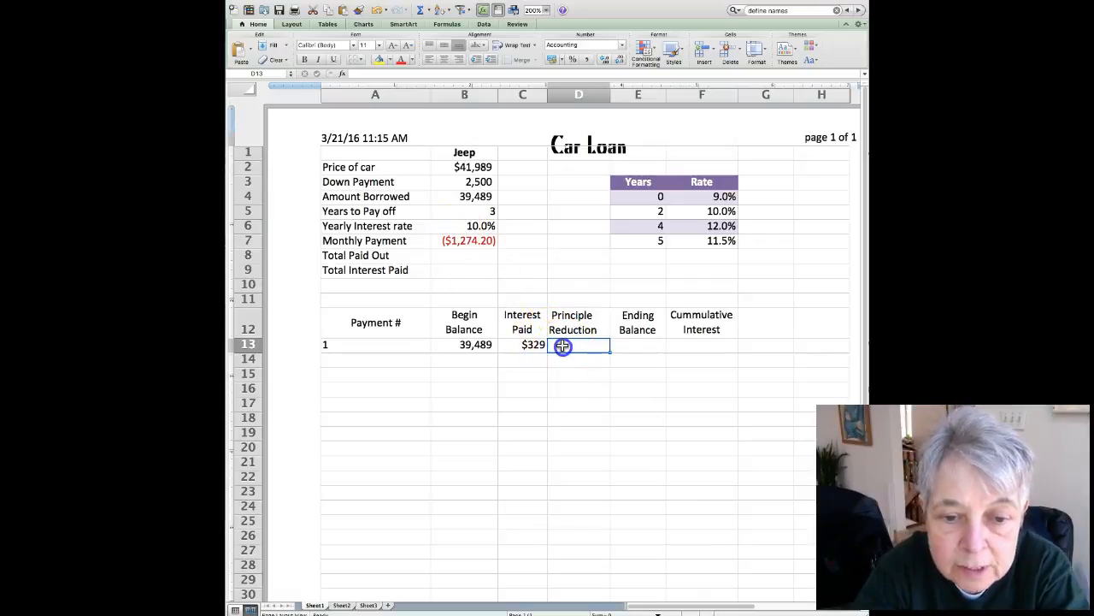
type("=")
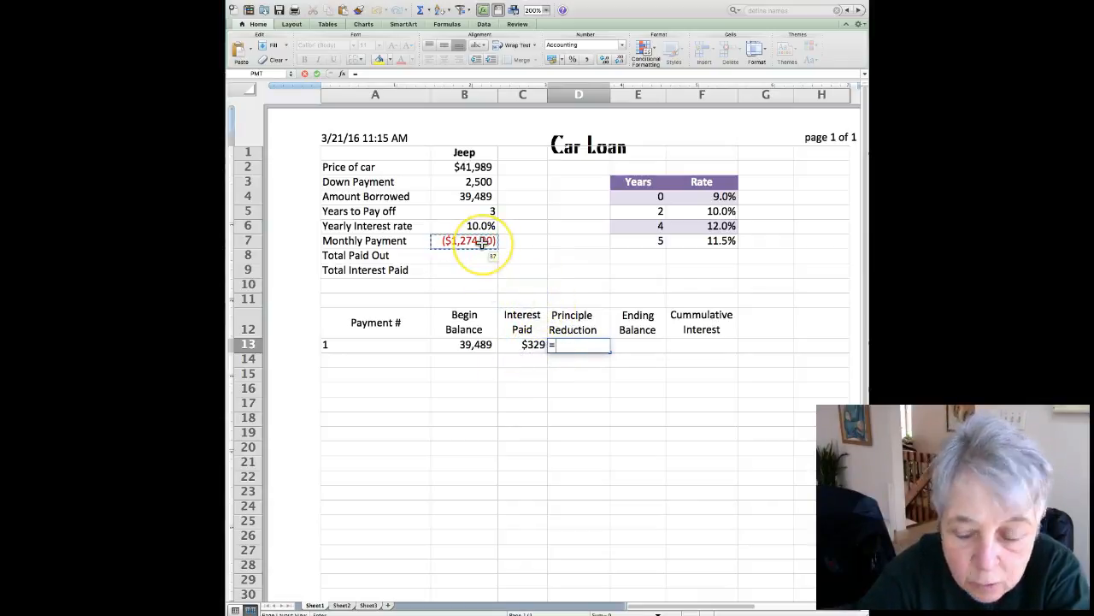
type("-")
left_click(482, 243)
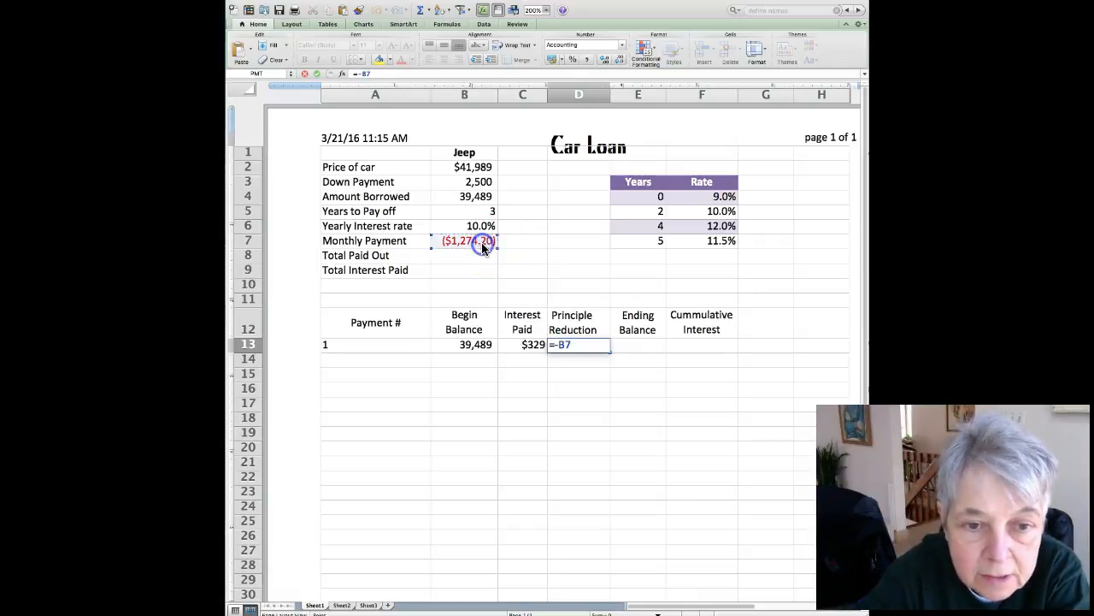
type("-")
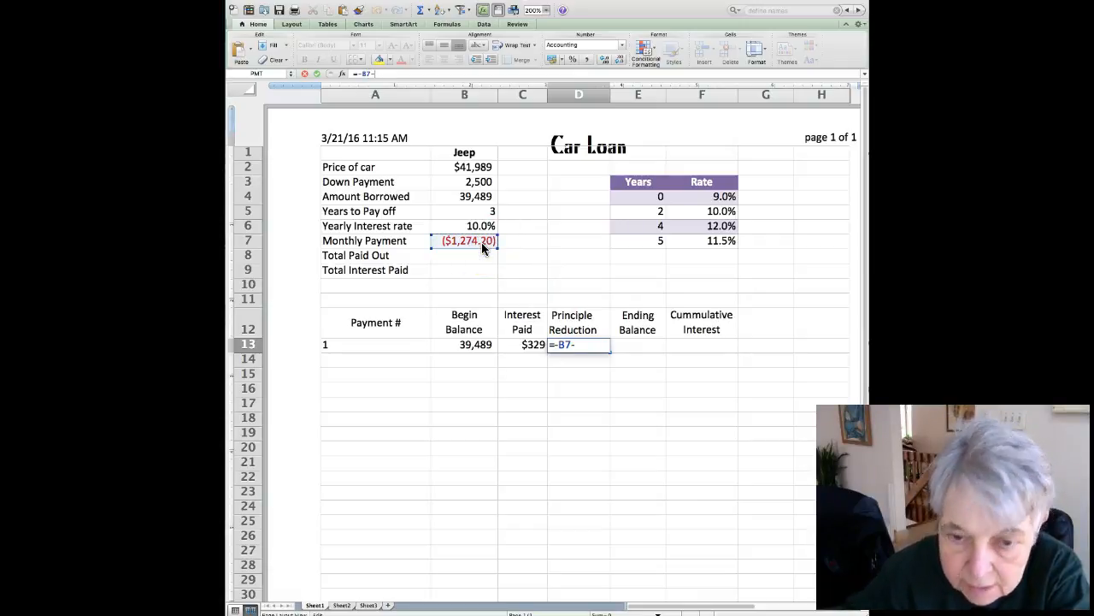
left_click(531, 342)
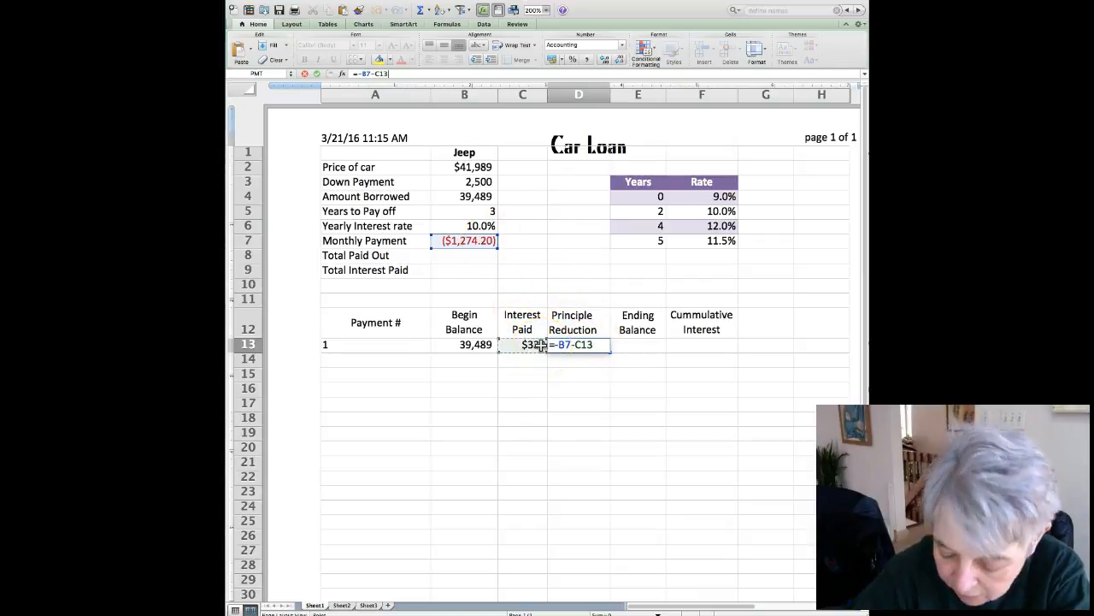
key("Return")
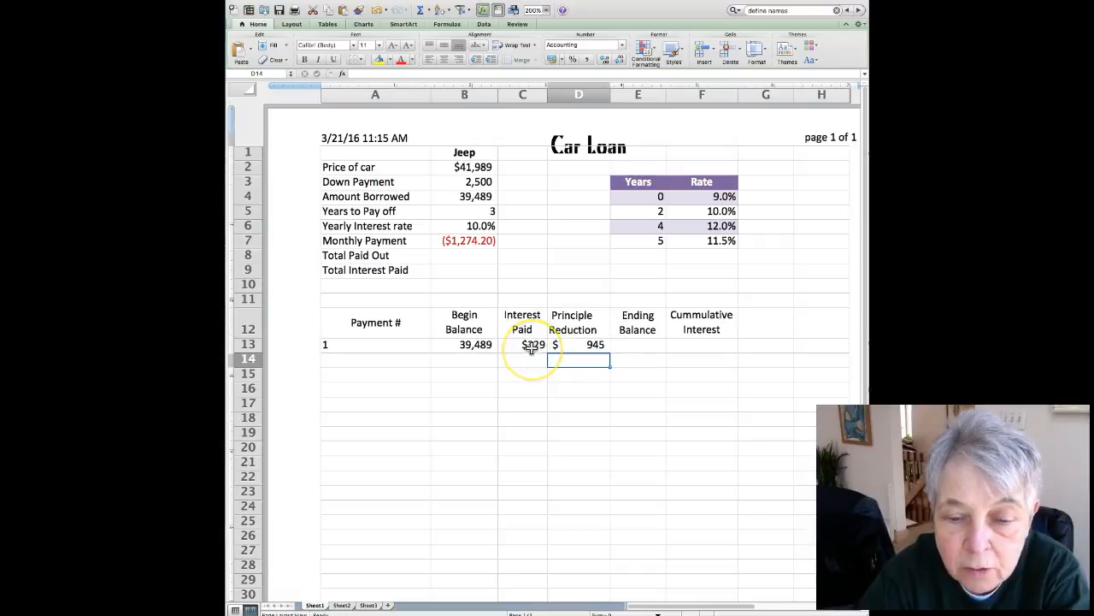
Calculate the first payment's Ending Balance in E13 with the formula =B13-D13
left_click(633, 345)
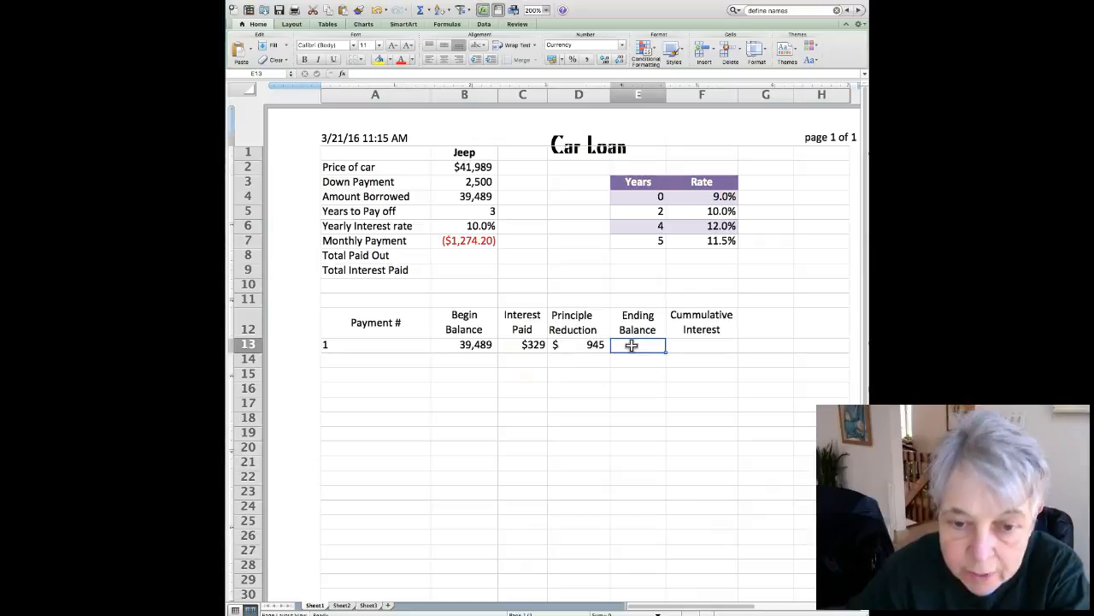
type("=")
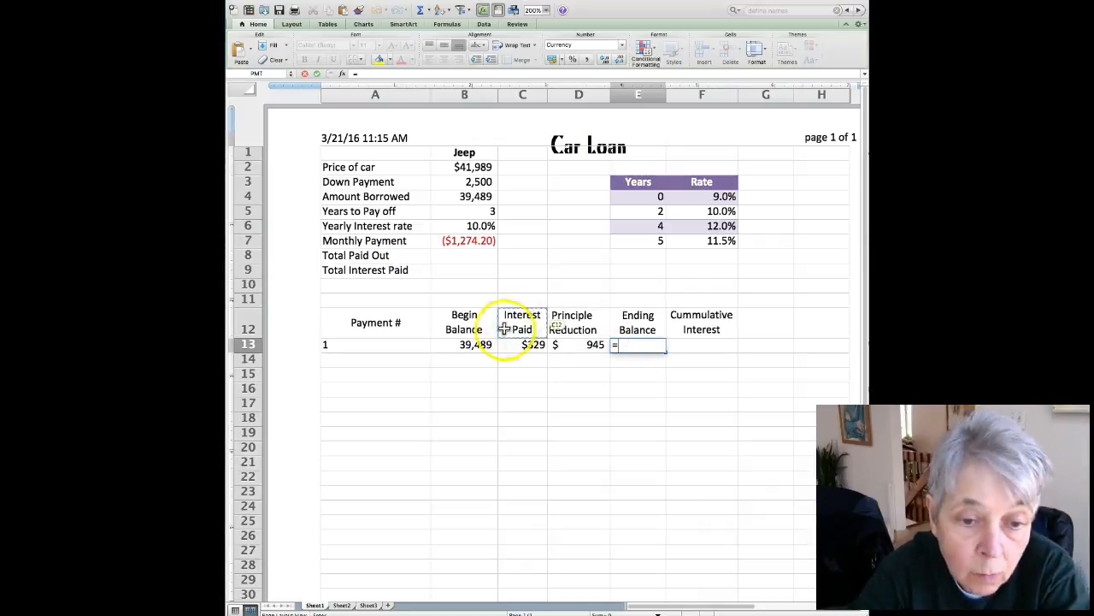
left_click(471, 344)
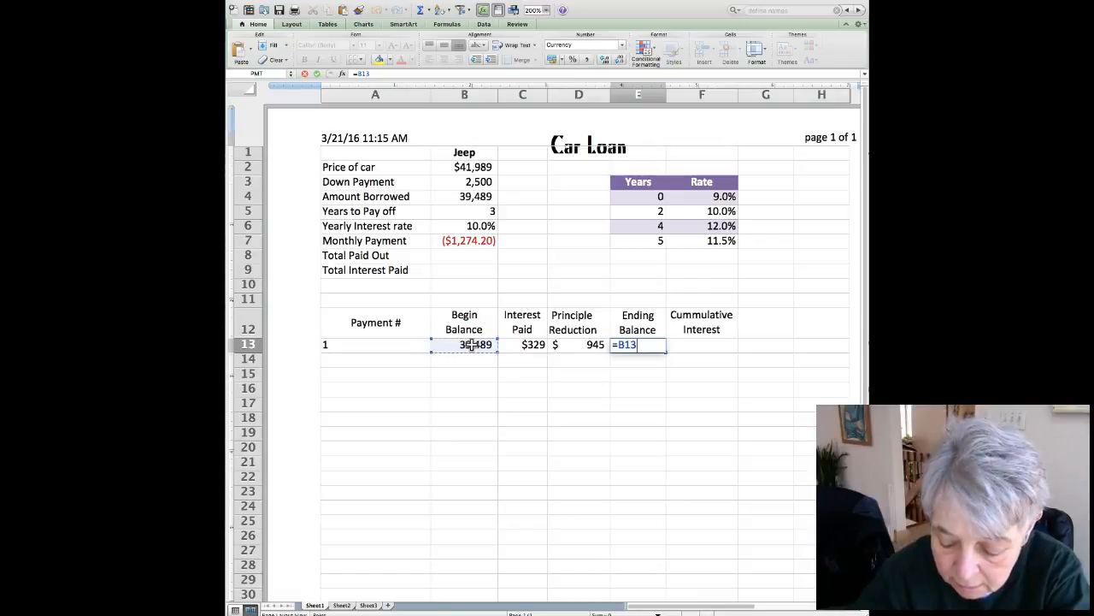
type("-")
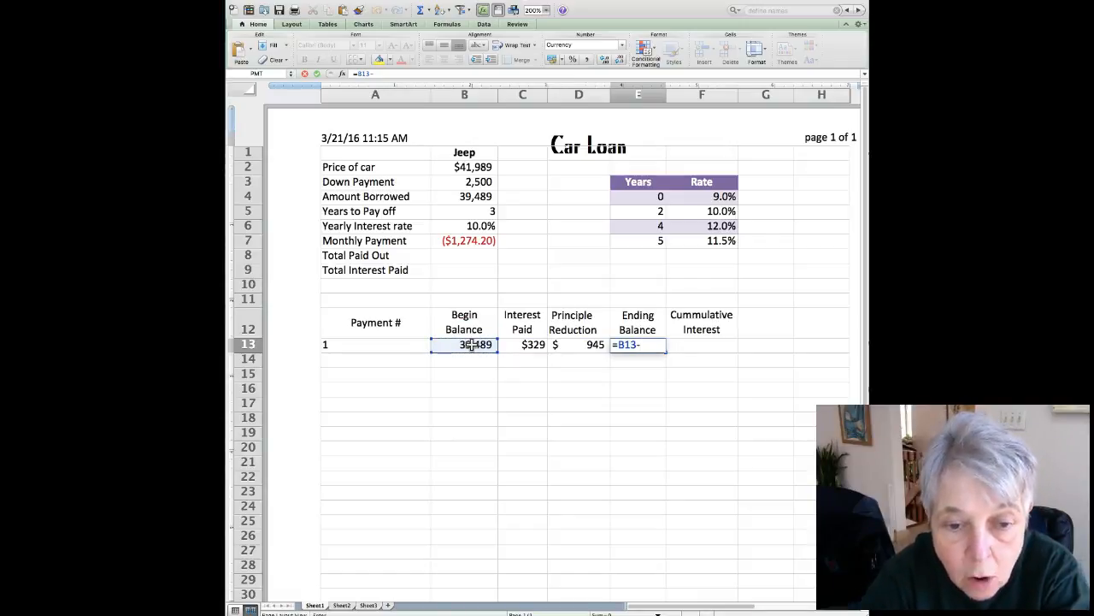
left_click(594, 345)
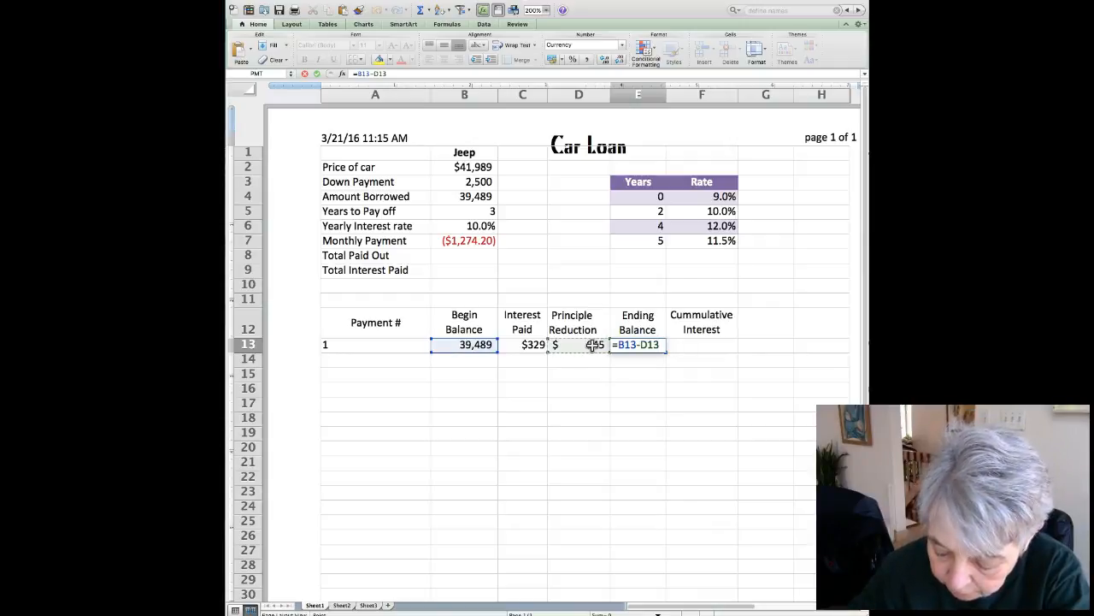
key("Tab")
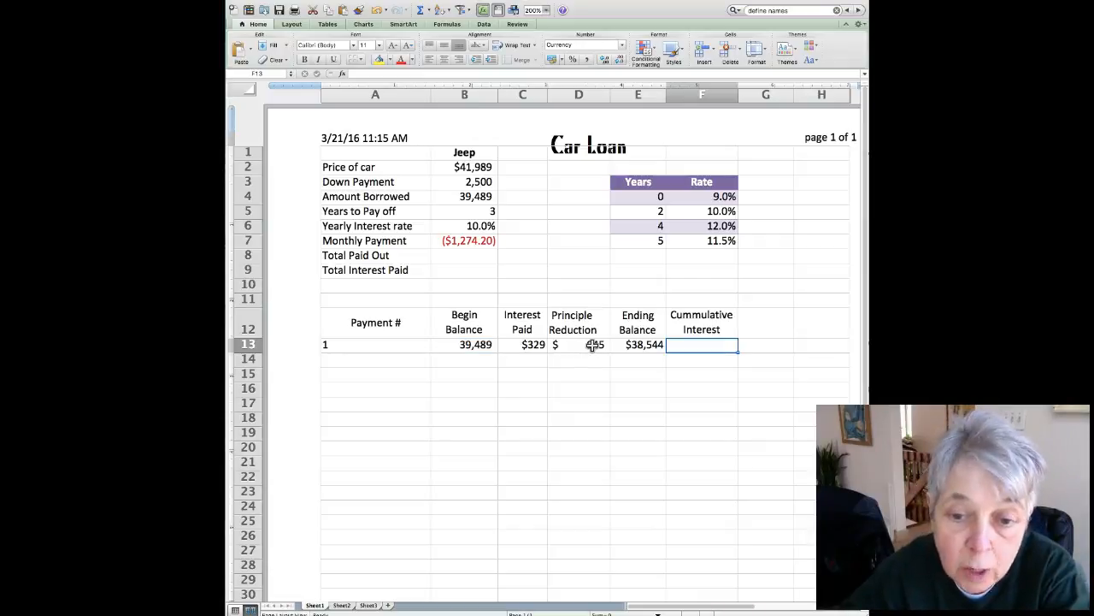
Link the first Cummulative Interest value in F13 to the interest paid with the formula =C13
type("=")
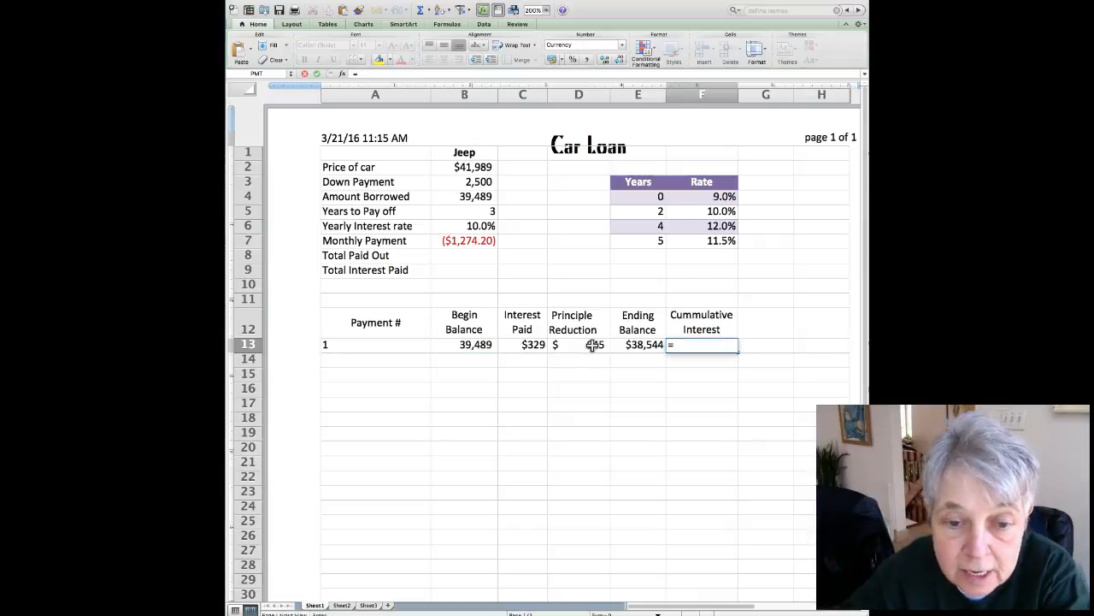
left_click(532, 343)
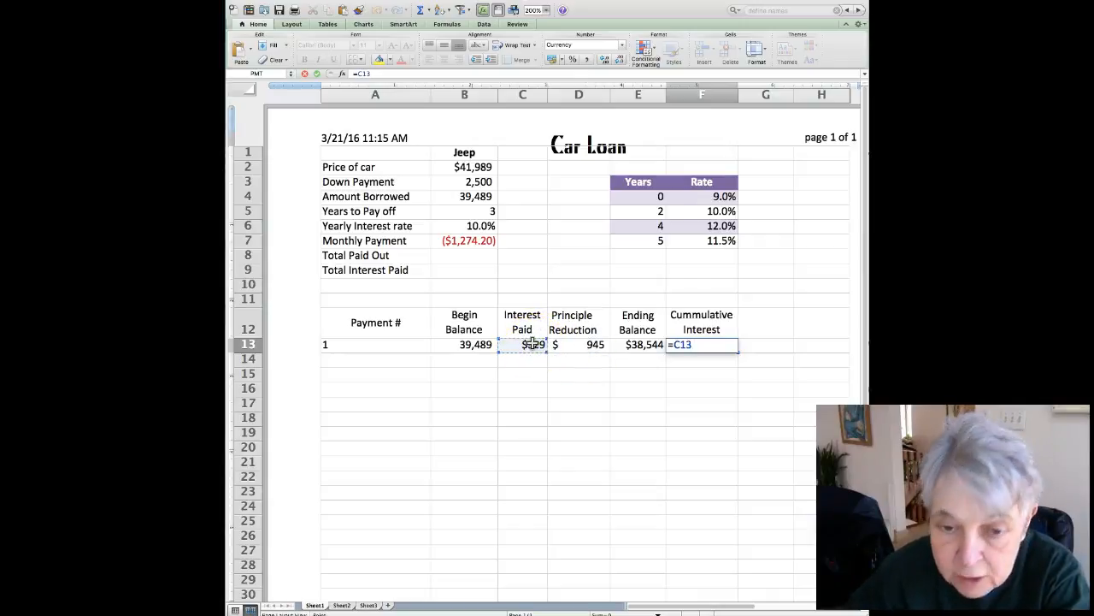
key("Return")
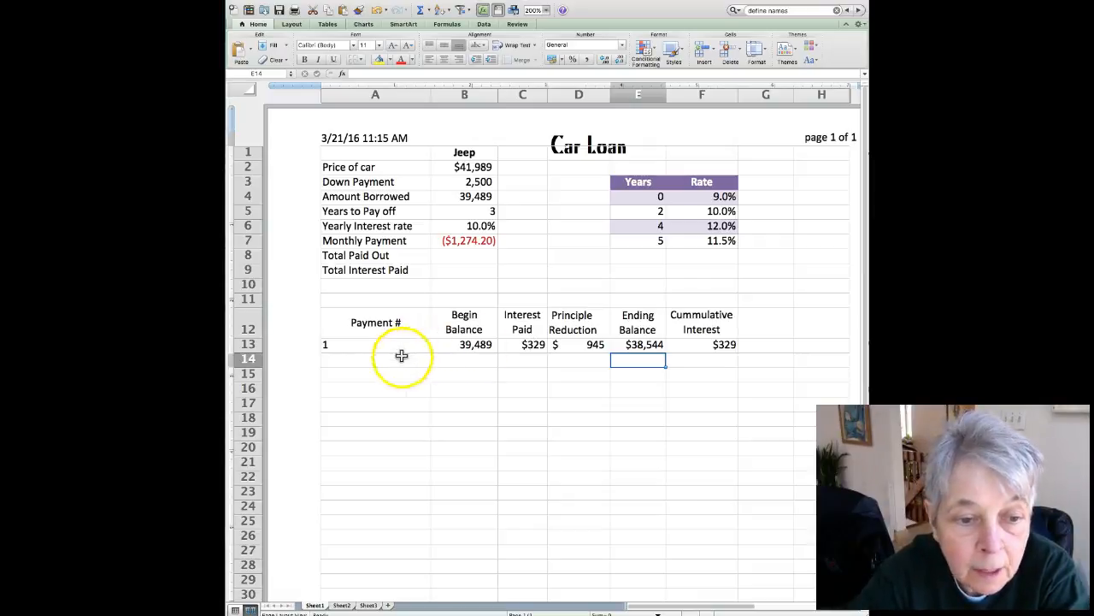
Enter the second payment number in A14 with the formula =A13+1
left_click(363, 357)
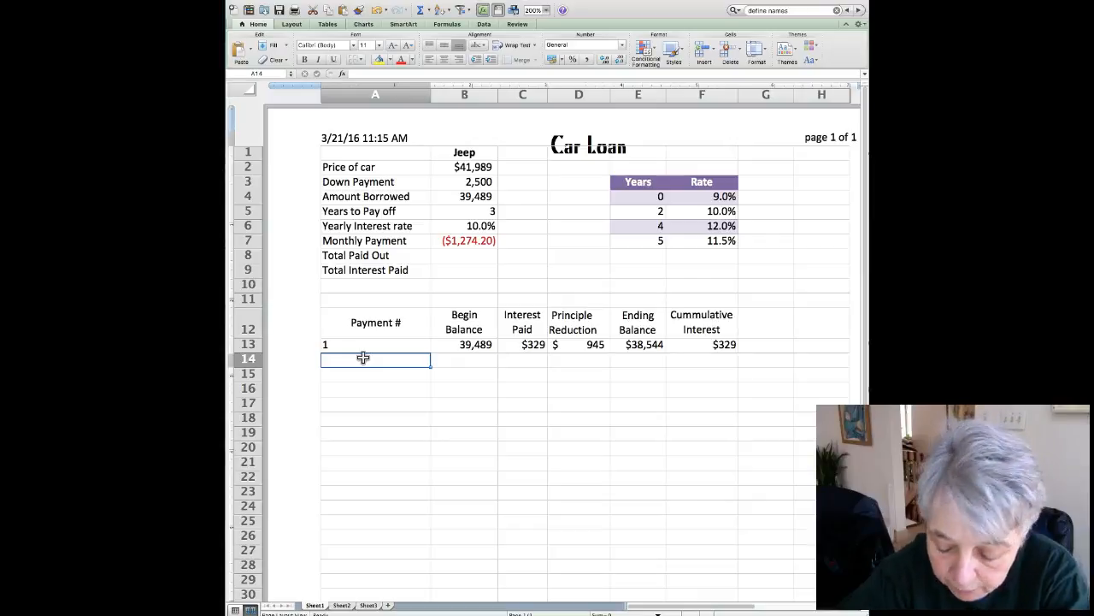
type("=")
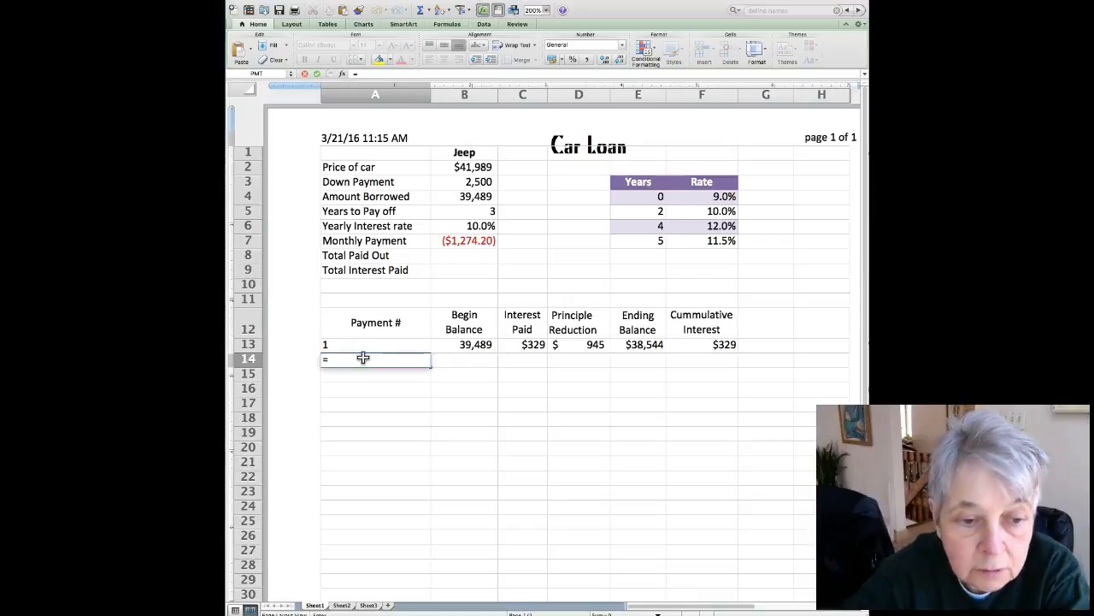
left_click(361, 343)
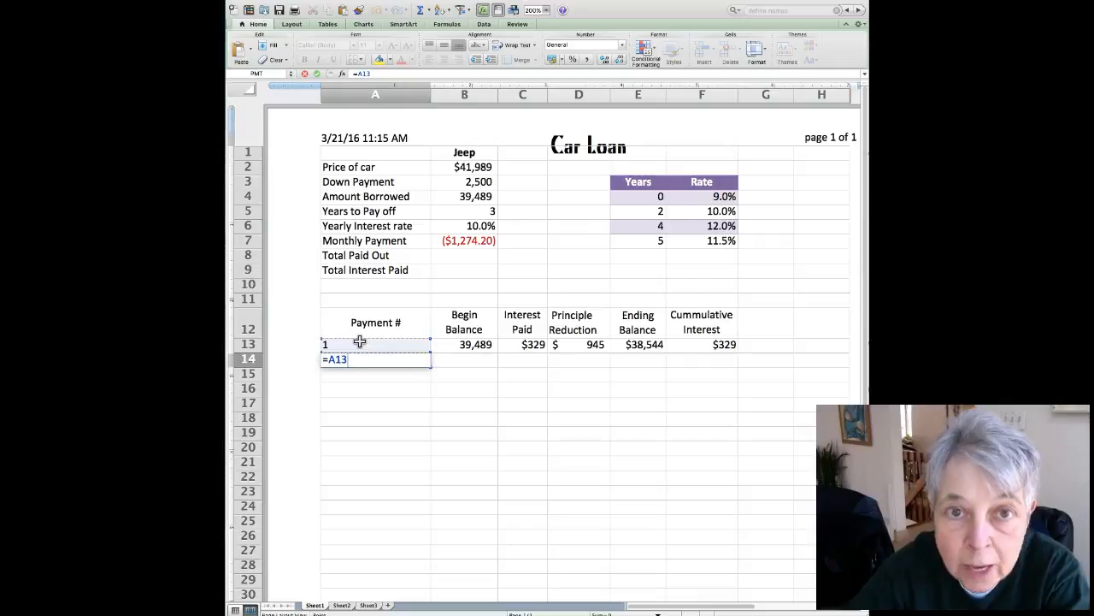
key("BackSpace")
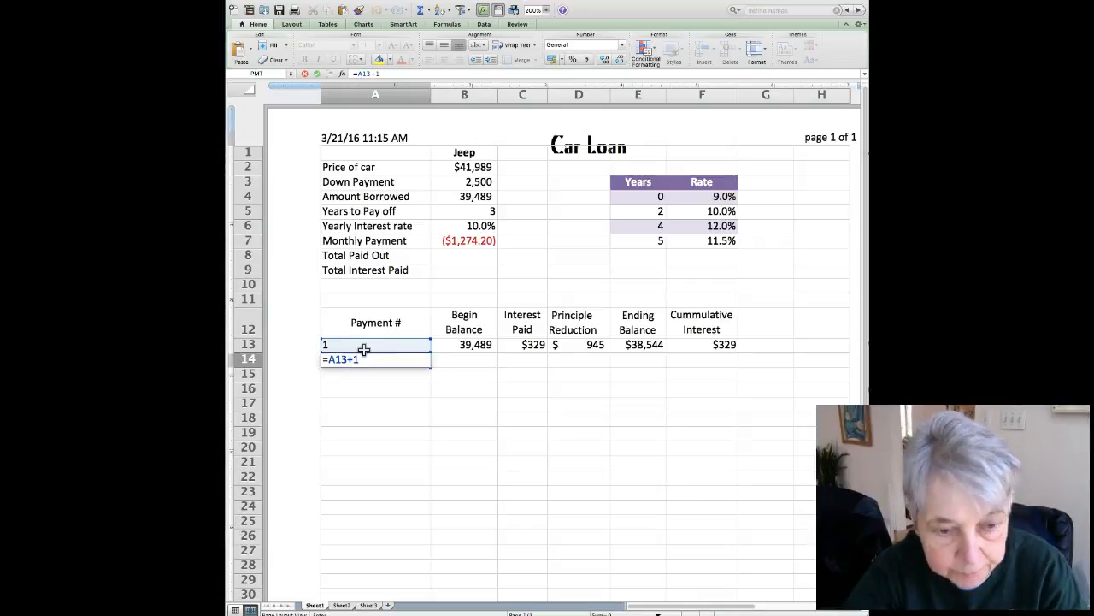
key("Tab")
Center the Payment # header and the payment number cells below it, A12 through A29
left_click(360, 345)
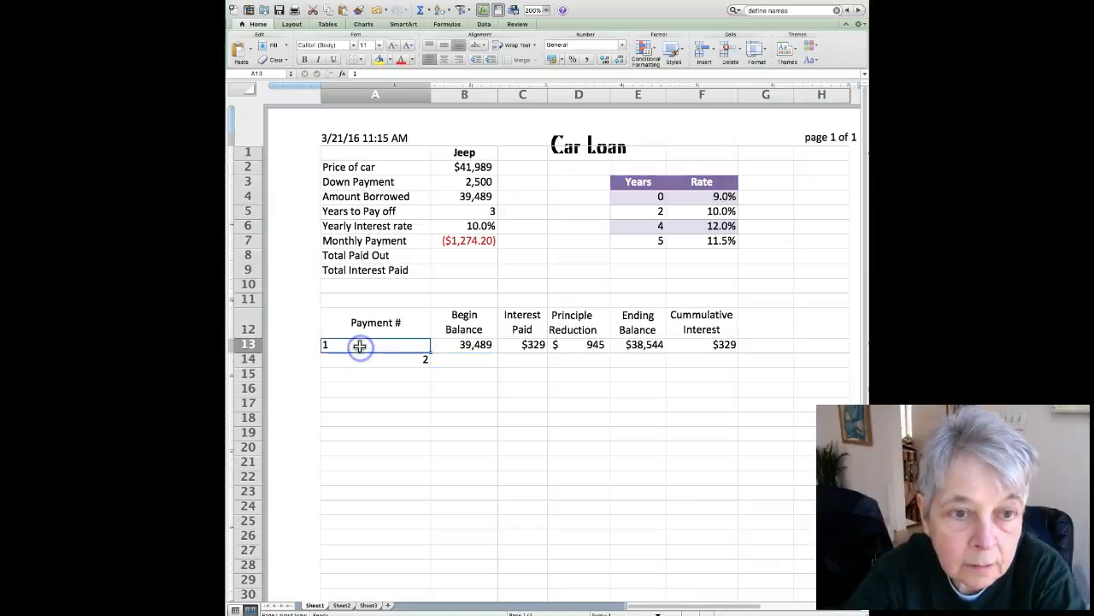
left_click(460, 58)
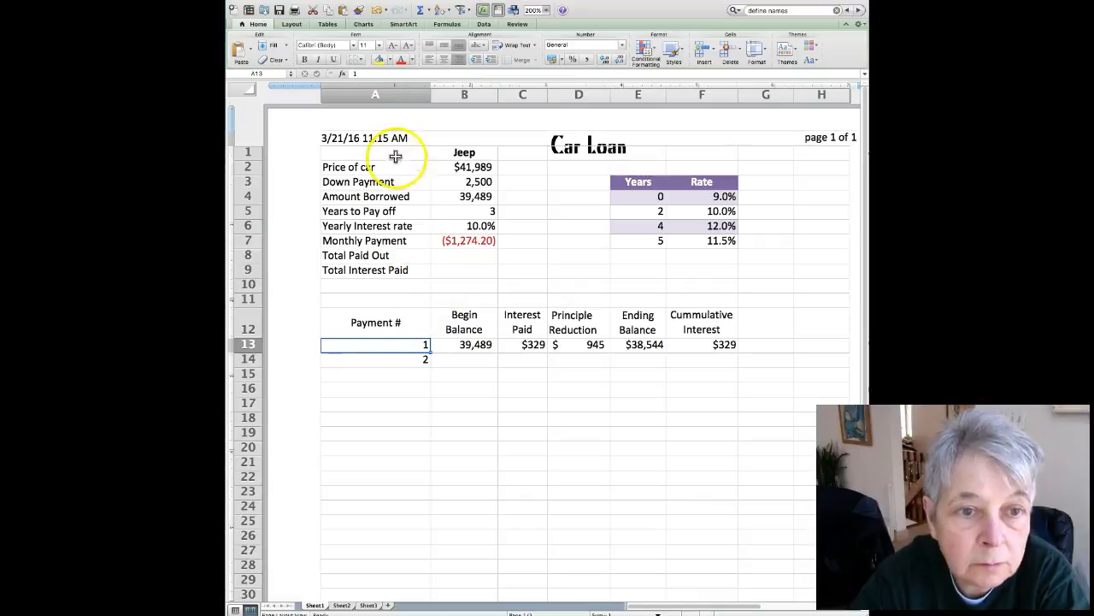
left_click(390, 318)
left_click_drag(390, 318, 384, 579)
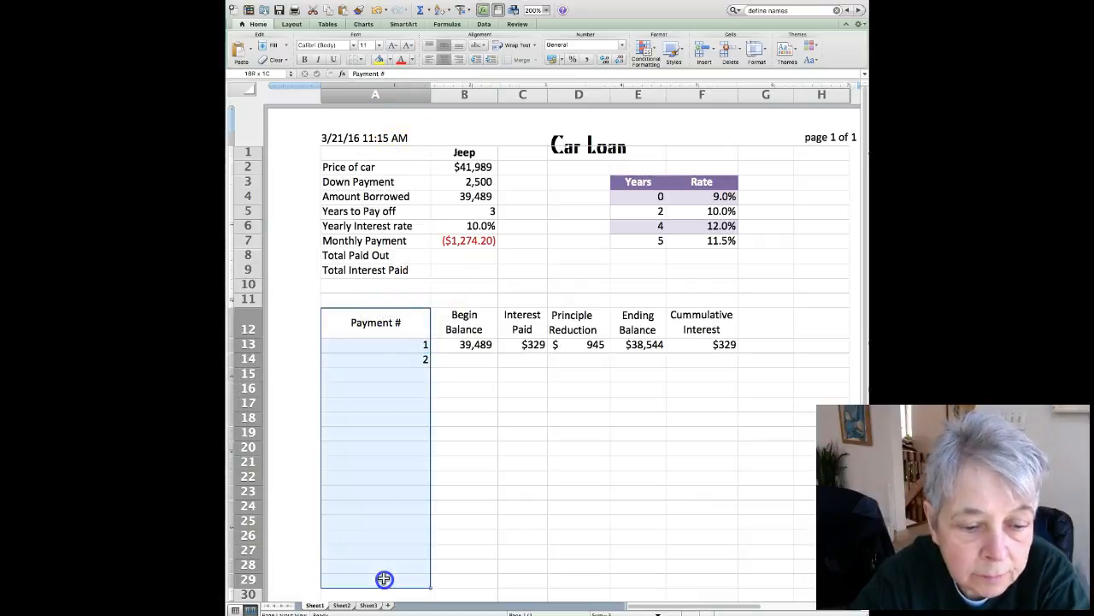
left_click(446, 59)
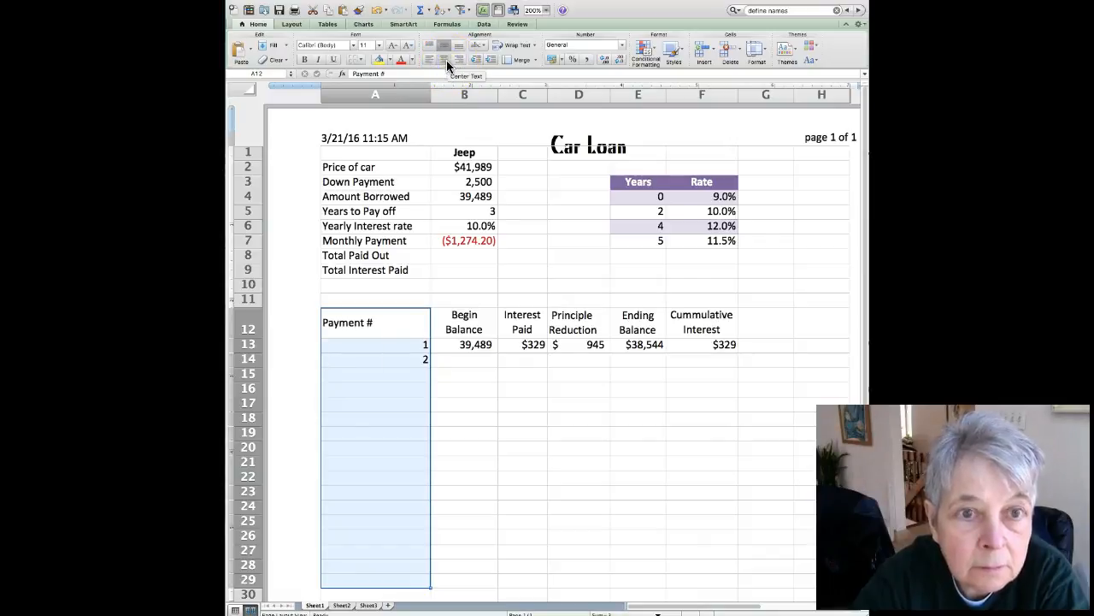
left_click(442, 61)
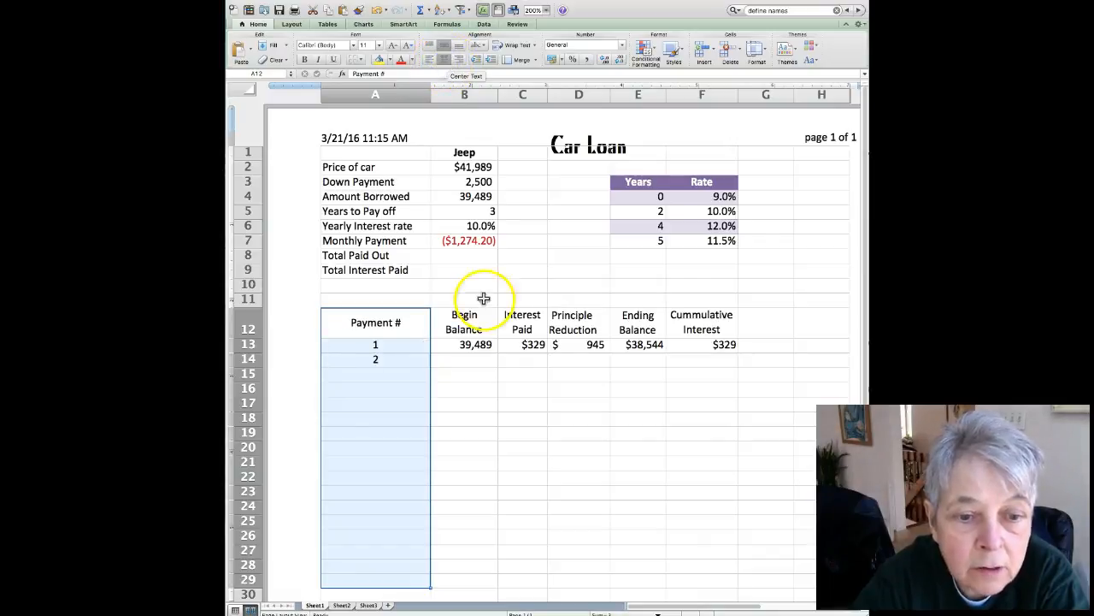
Link the second payment's Begin Balance in B14 to the previous Ending Balance with the formula =E13
left_click(463, 362)
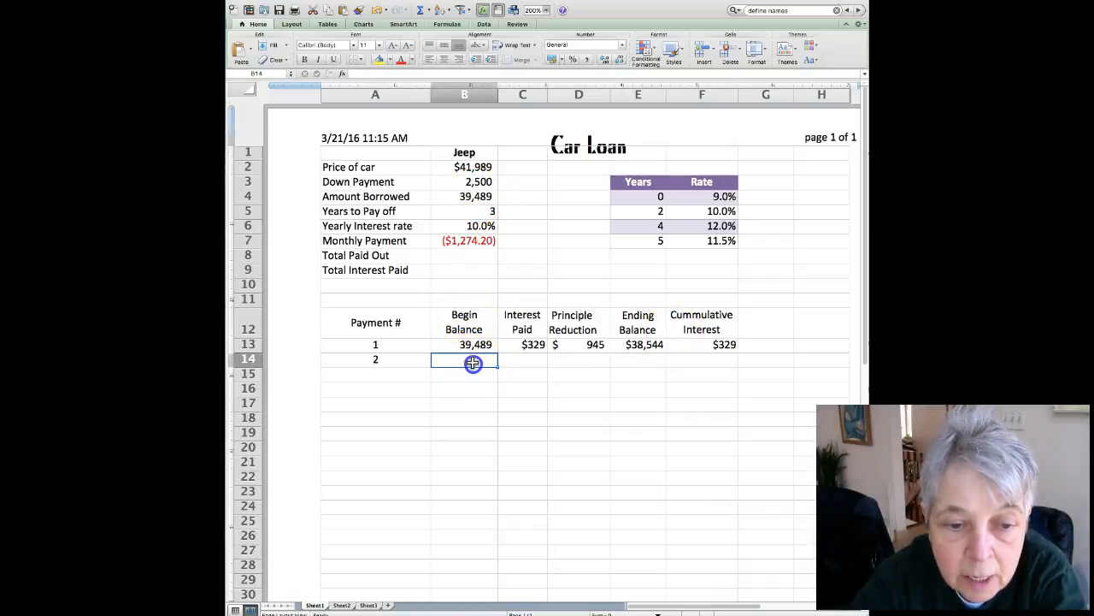
type("=")
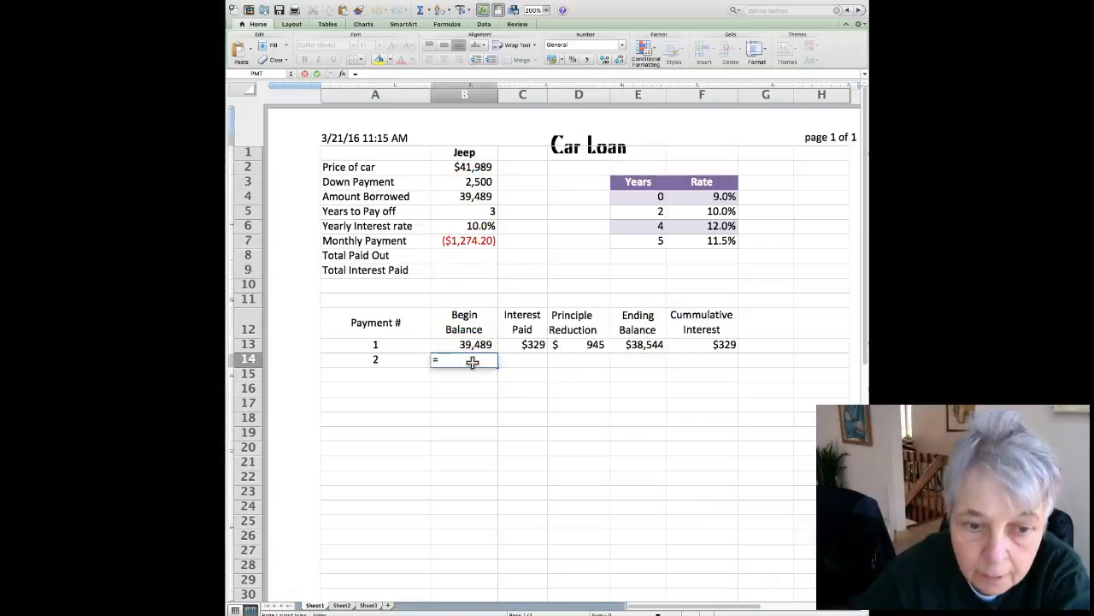
left_click(637, 342)
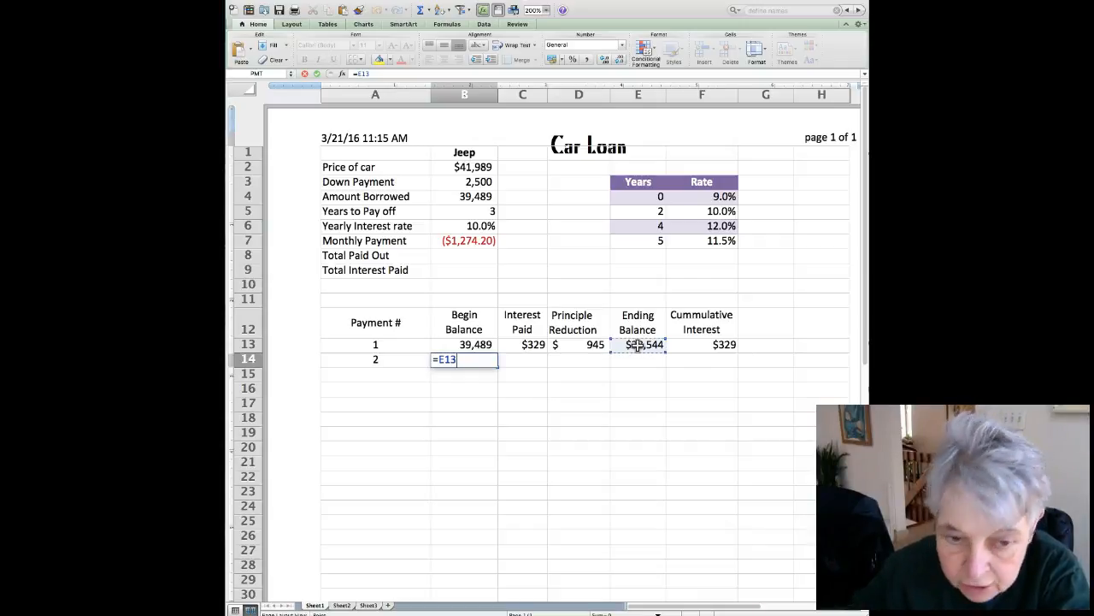
key("Return")
key("Up")
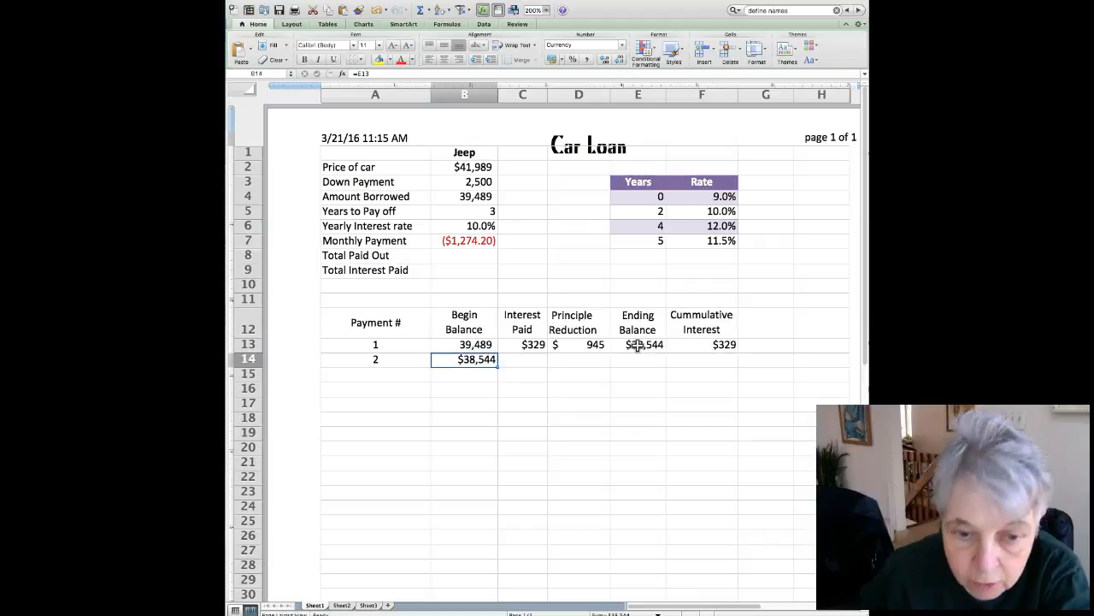
Widen column C to 14.00 and try filling the Interest Paid formula from C13 down to C14
key("Right")
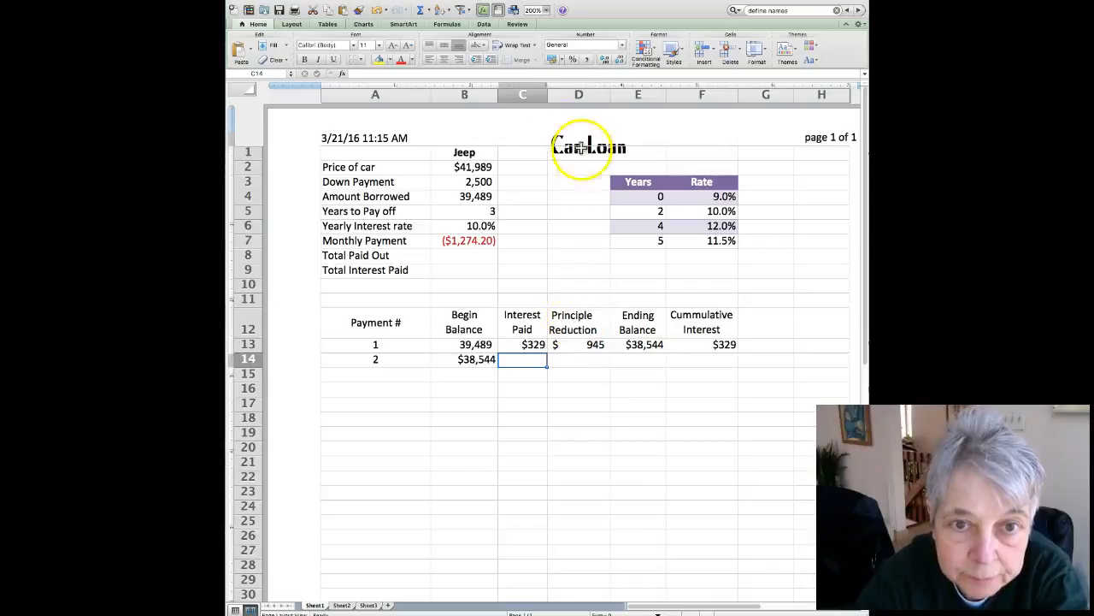
left_click_drag(548, 99, 589, 113)
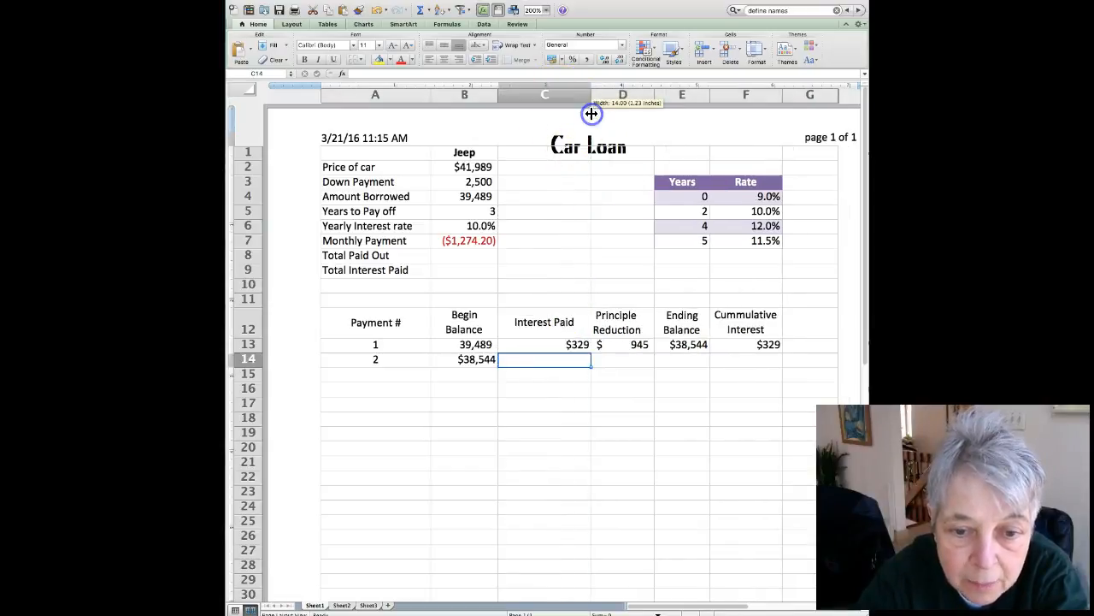
left_click(577, 344)
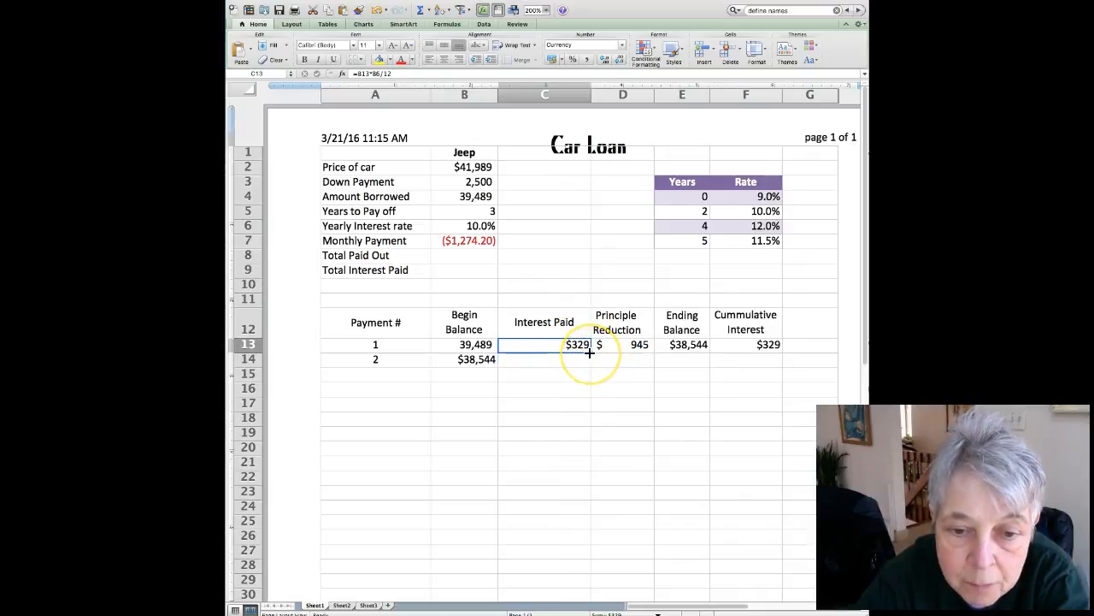
left_click_drag(590, 353, 590, 367)
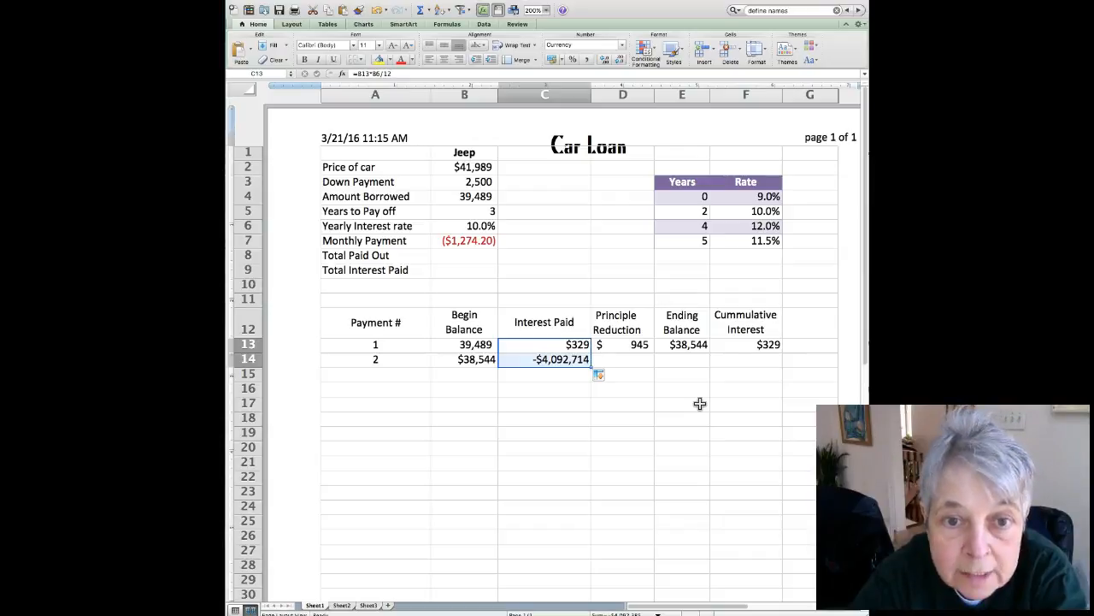
Compare the Interest Paid formulas in C13 and C14 to examine how their cell references shift when copied down
left_click(575, 343)
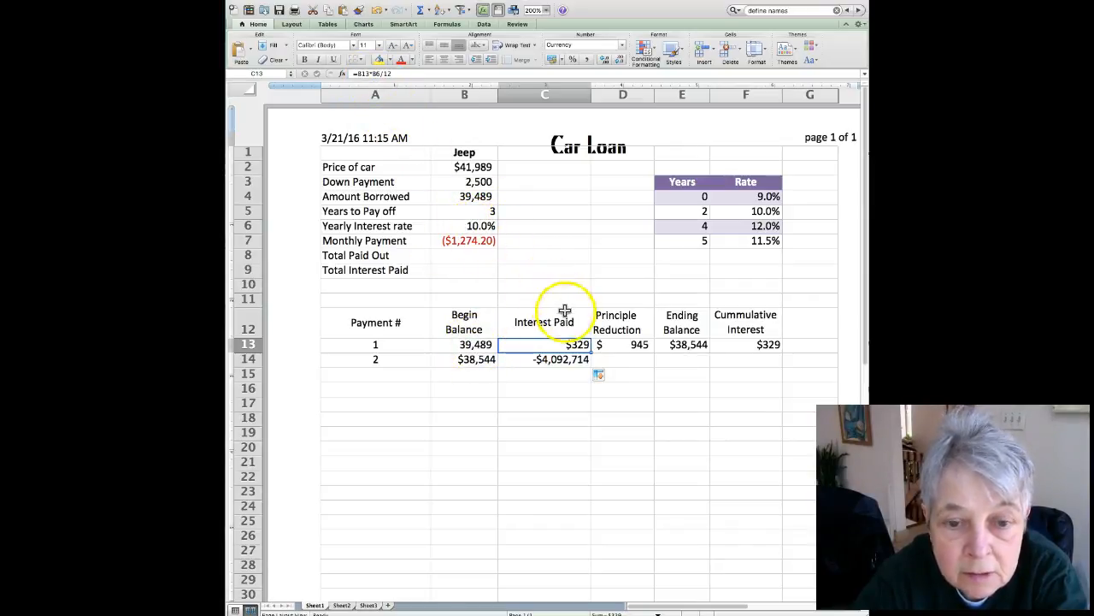
left_click(571, 360)
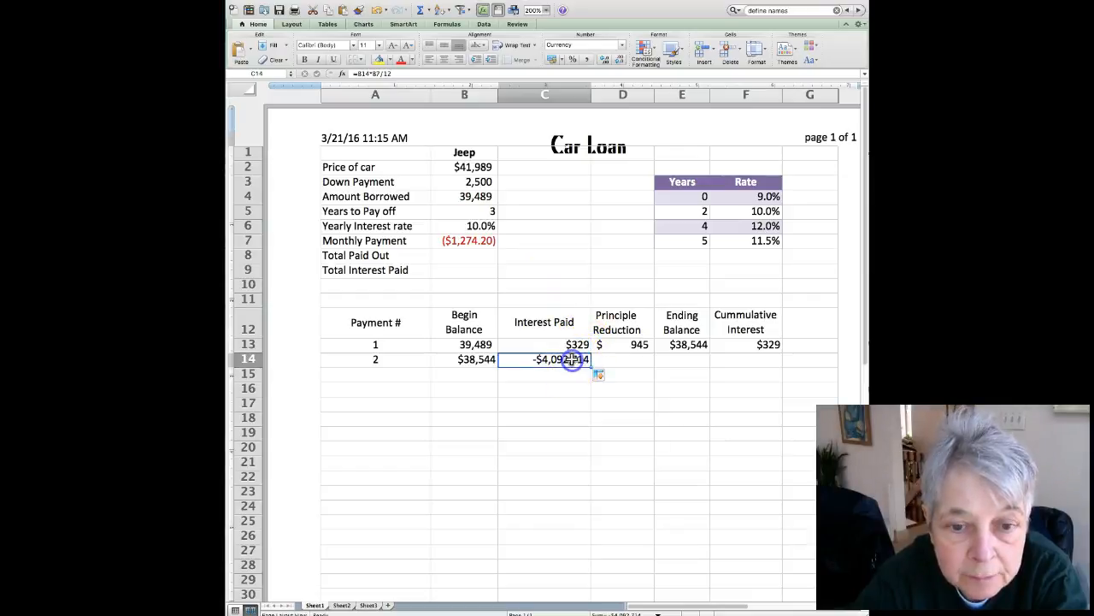
left_click(489, 361)
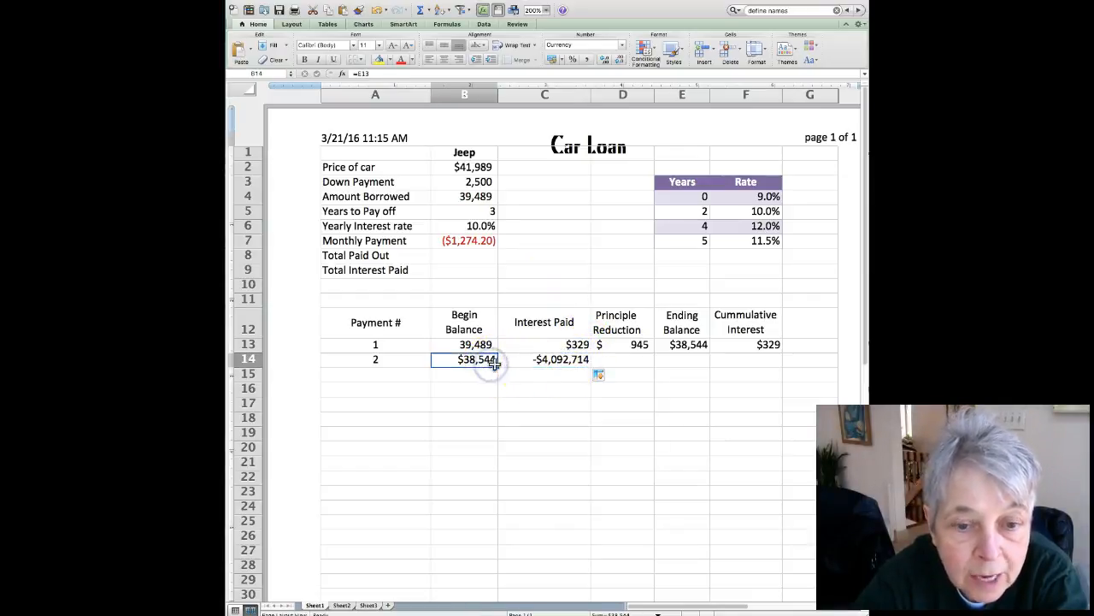
left_click(555, 363)
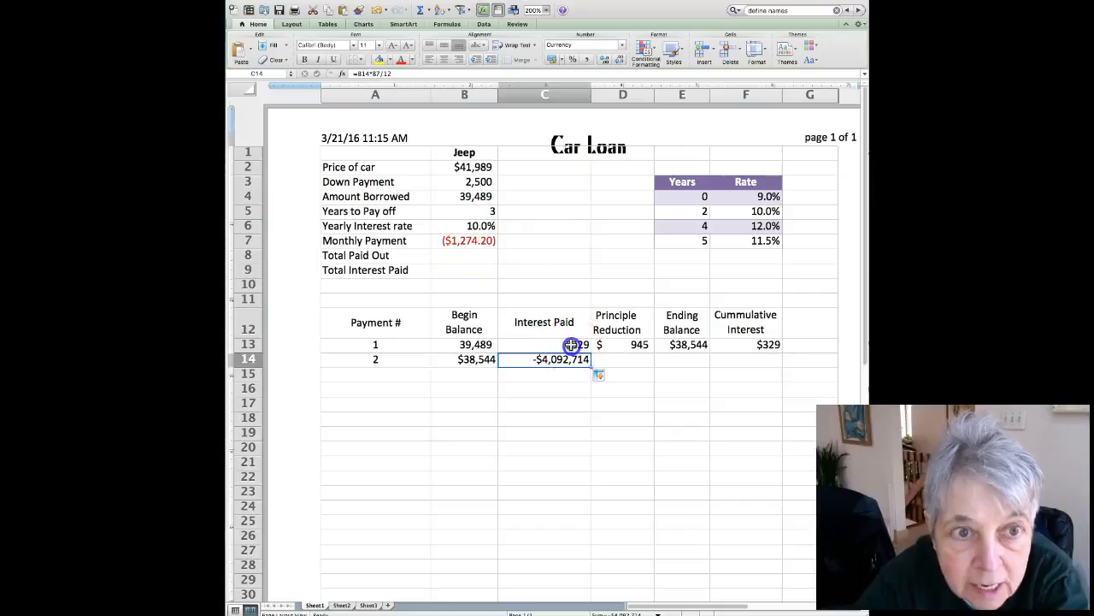
left_click(571, 343)
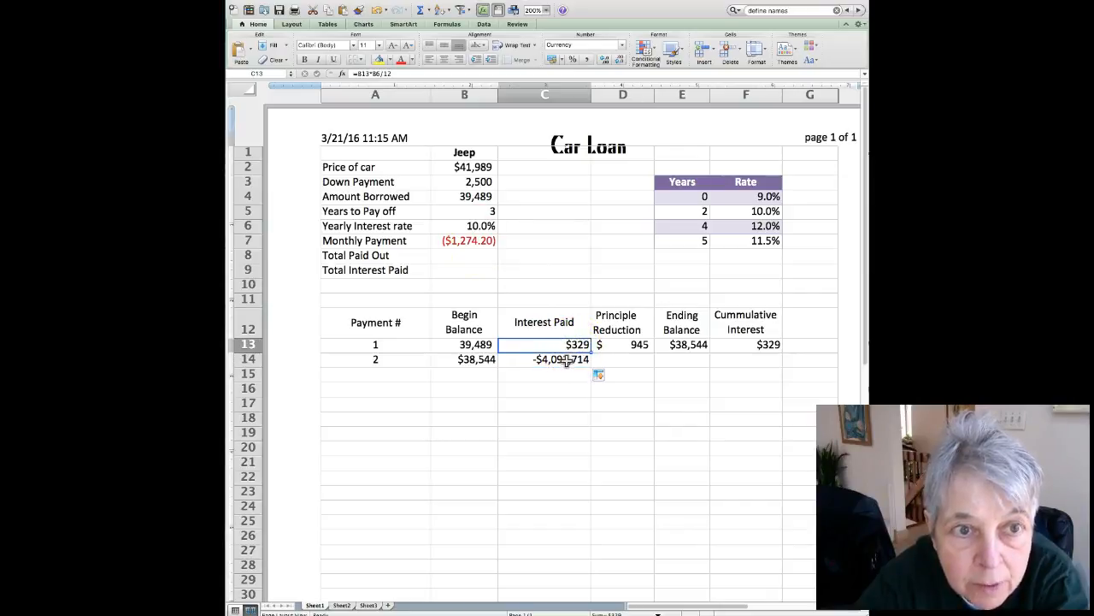
left_click(566, 361)
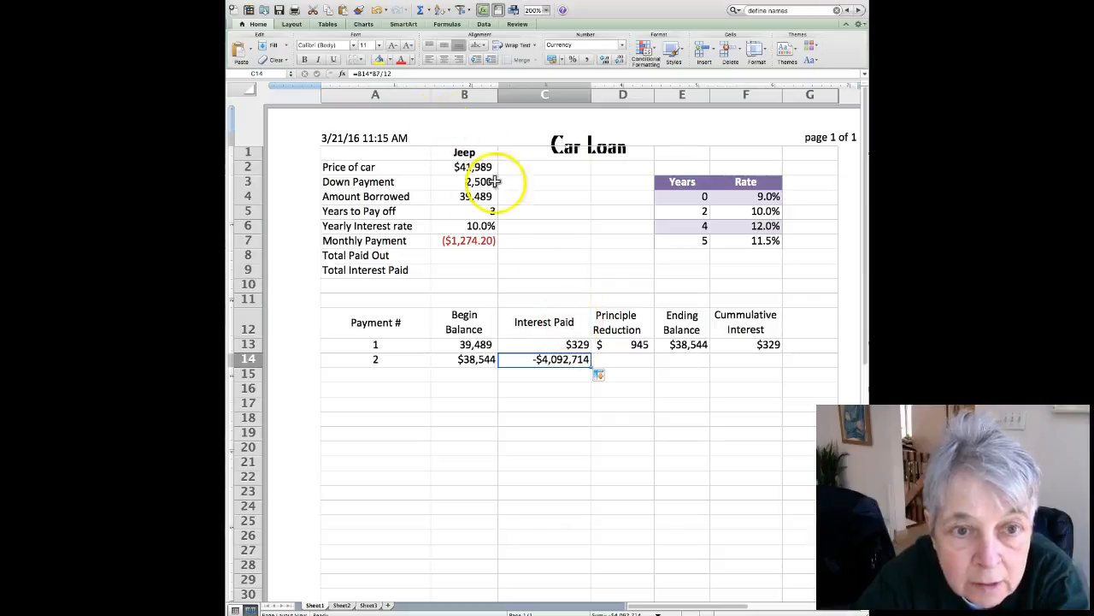
left_click(569, 344)
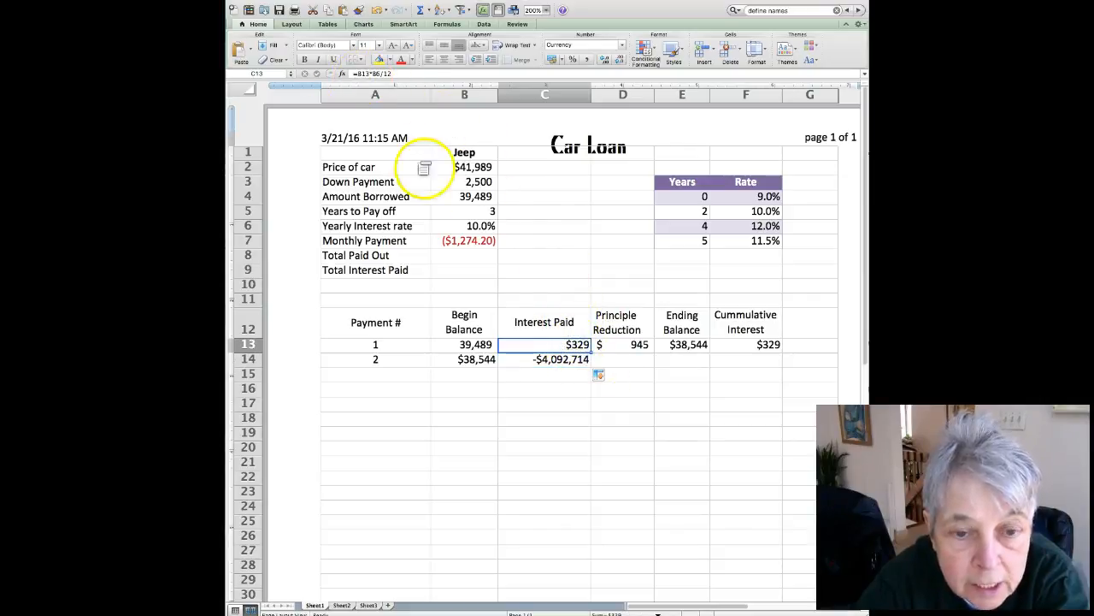
left_click(570, 365)
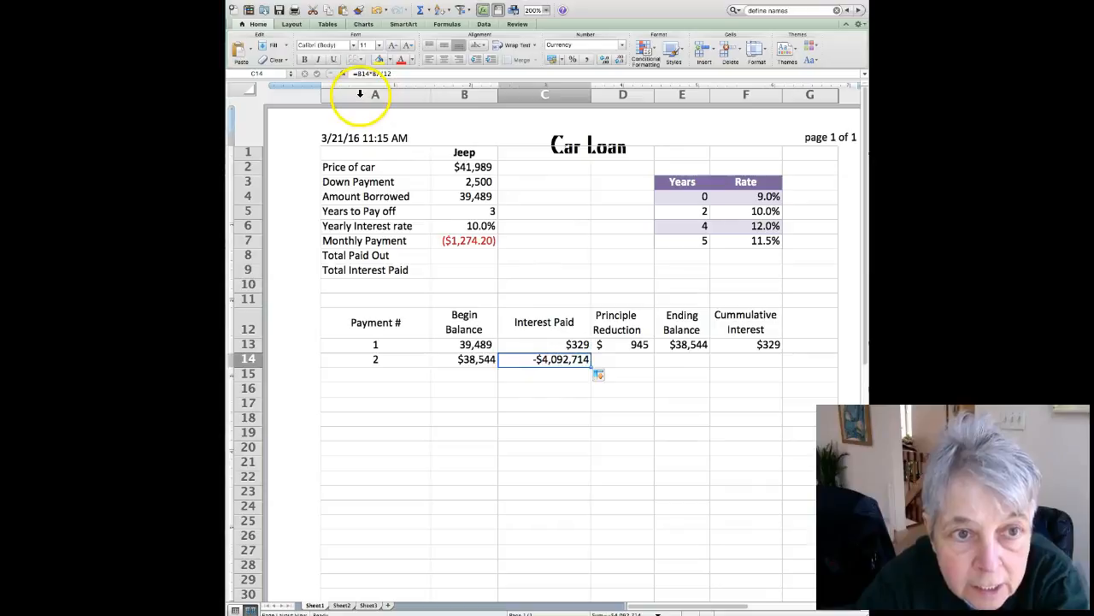
Lock the row of the yearly interest rate reference in C13, making the formula =B13*B$6/12
left_click(577, 345)
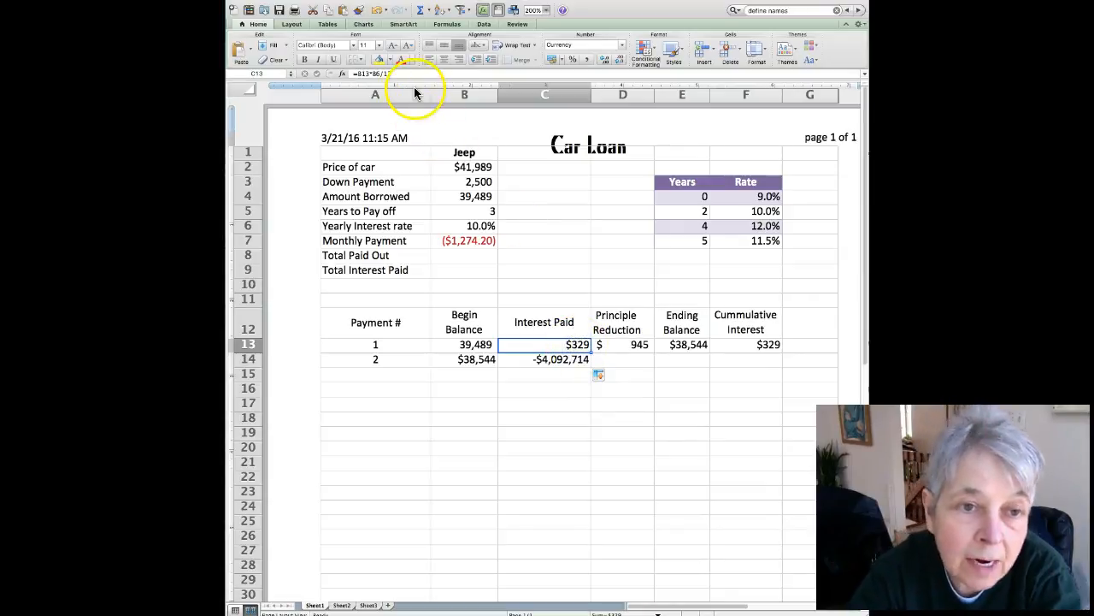
left_click(376, 73)
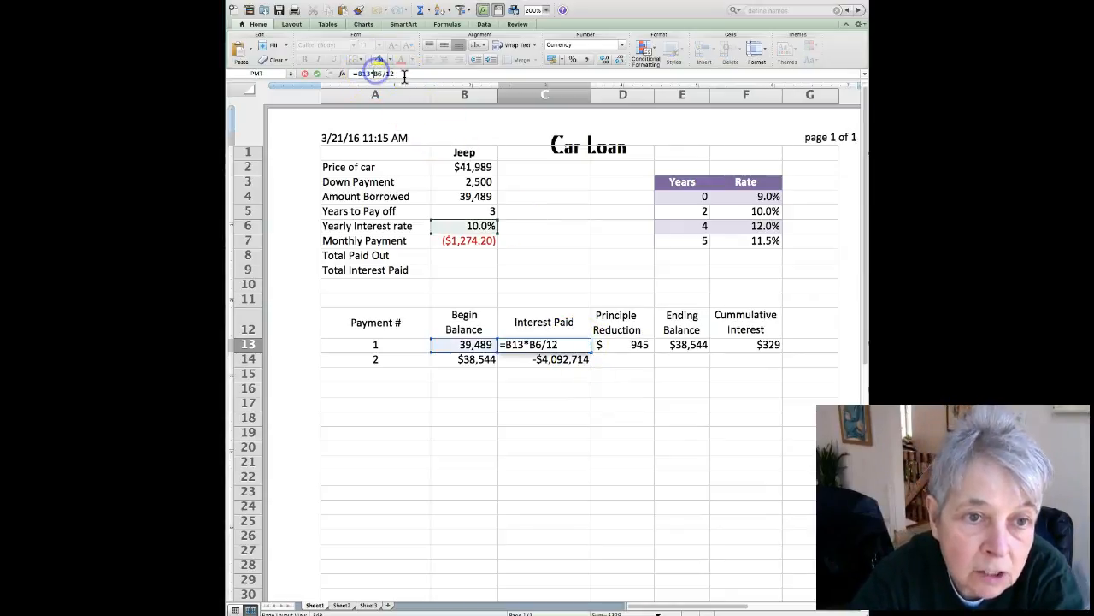
left_click(378, 73)
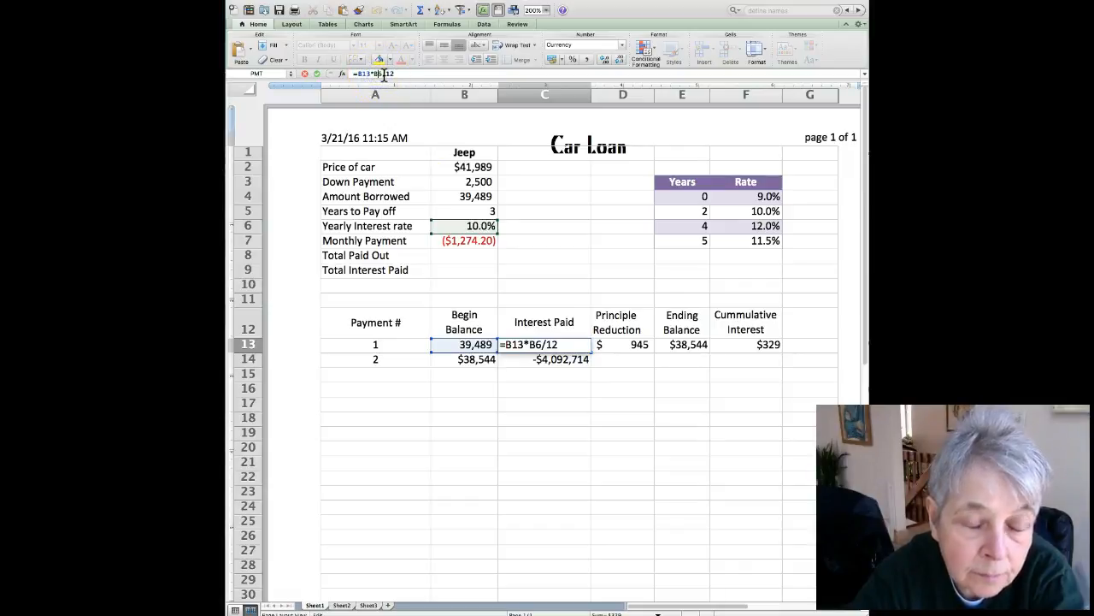
type("$")
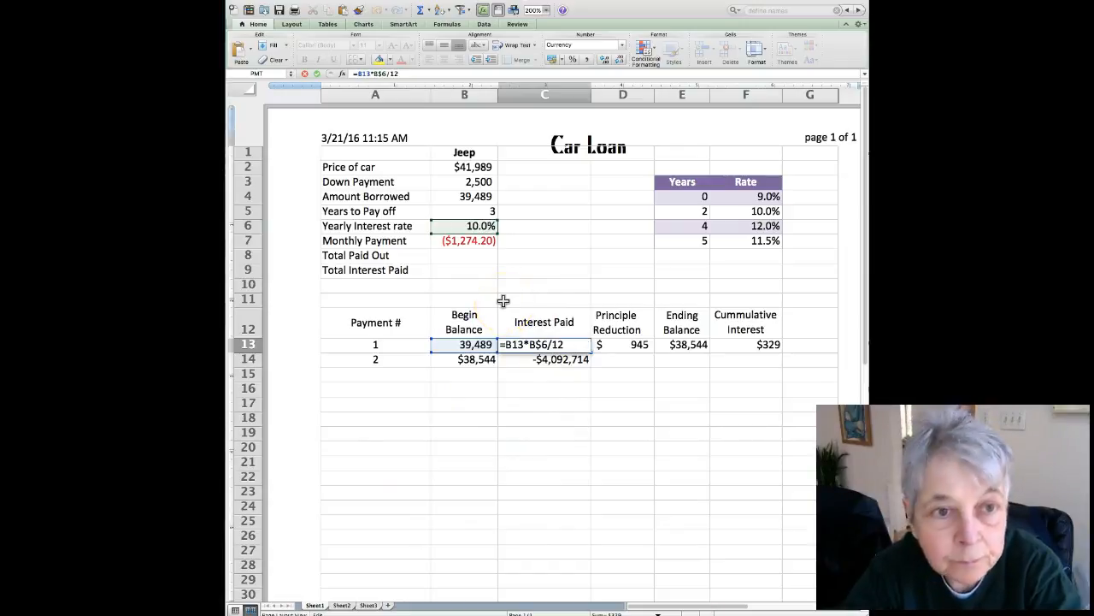
key("Return")
Fill the Interest Paid formula with the locked rate row from C13 down to C14 and check the copied formula
left_click(577, 345)
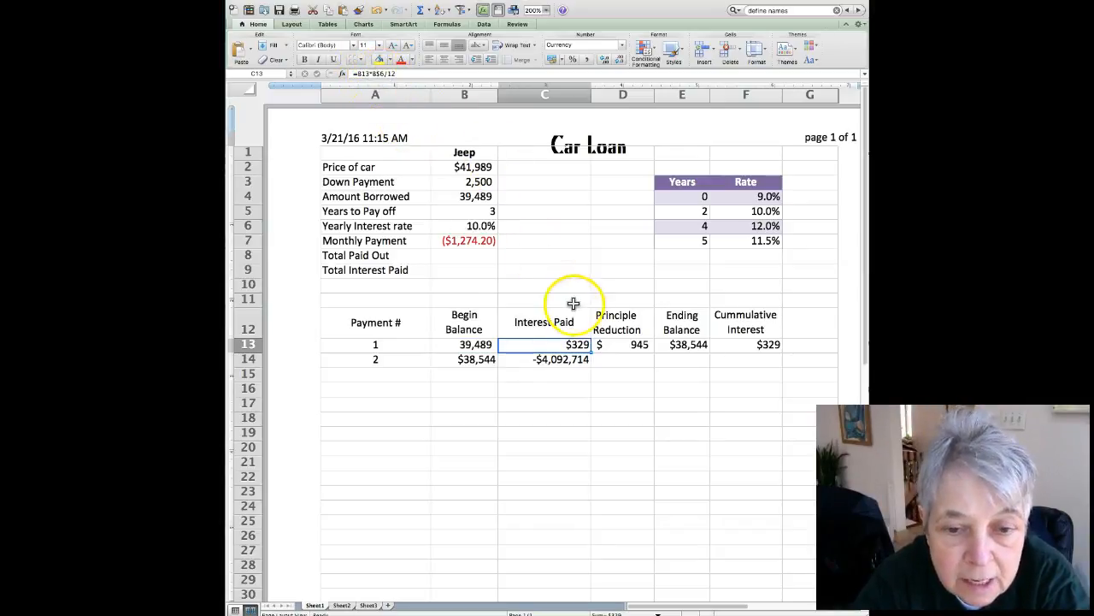
left_click_drag(591, 350, 586, 364)
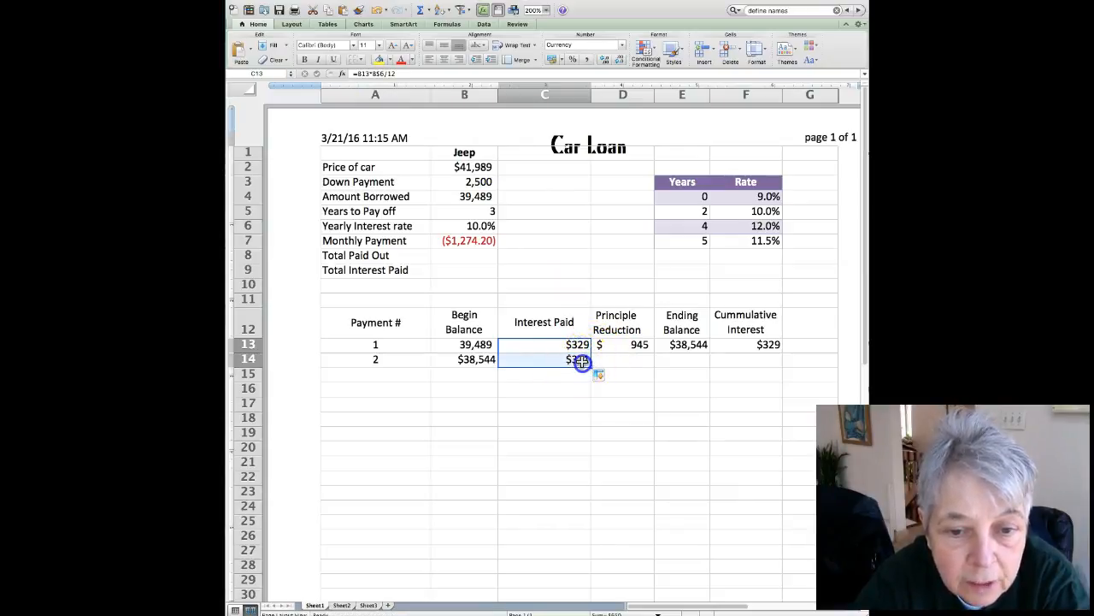
left_click(581, 362)
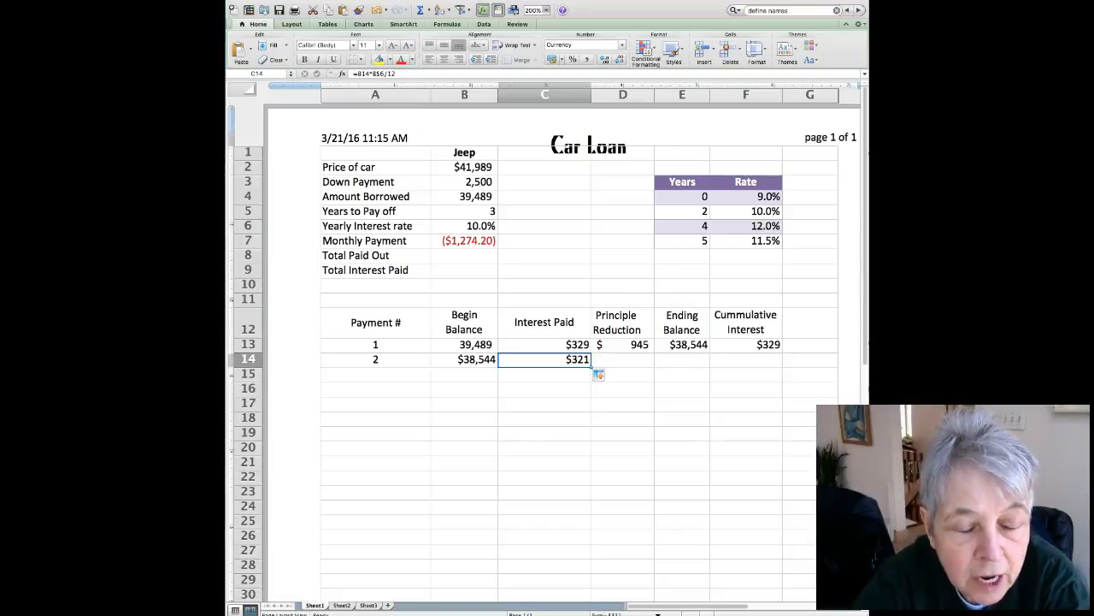
Switch to the web browser, review the Naming Cells & Absolute Reference tutorial, and bring up the GCF LearnFree page on Excel 2013 cell references
left_click(276, 612)
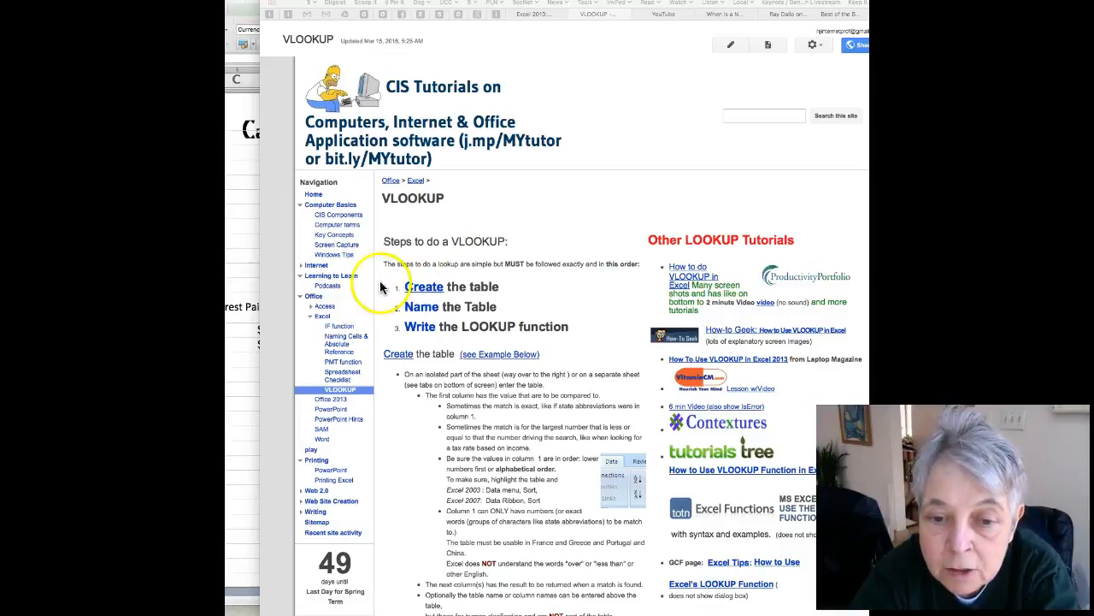
left_click(338, 346)
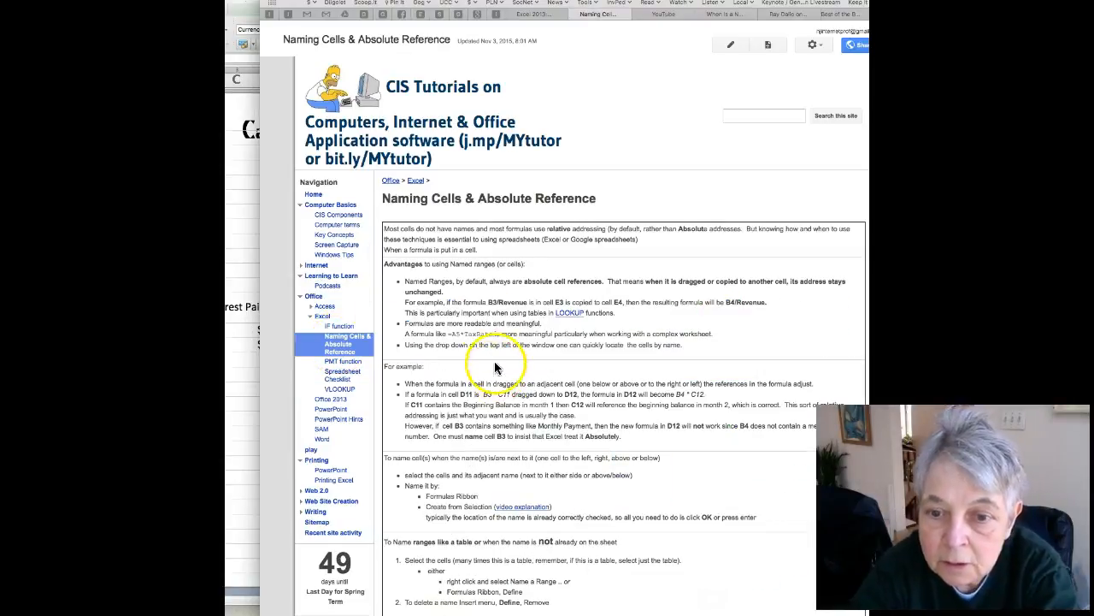
scroll(481, 299, "down", 1)
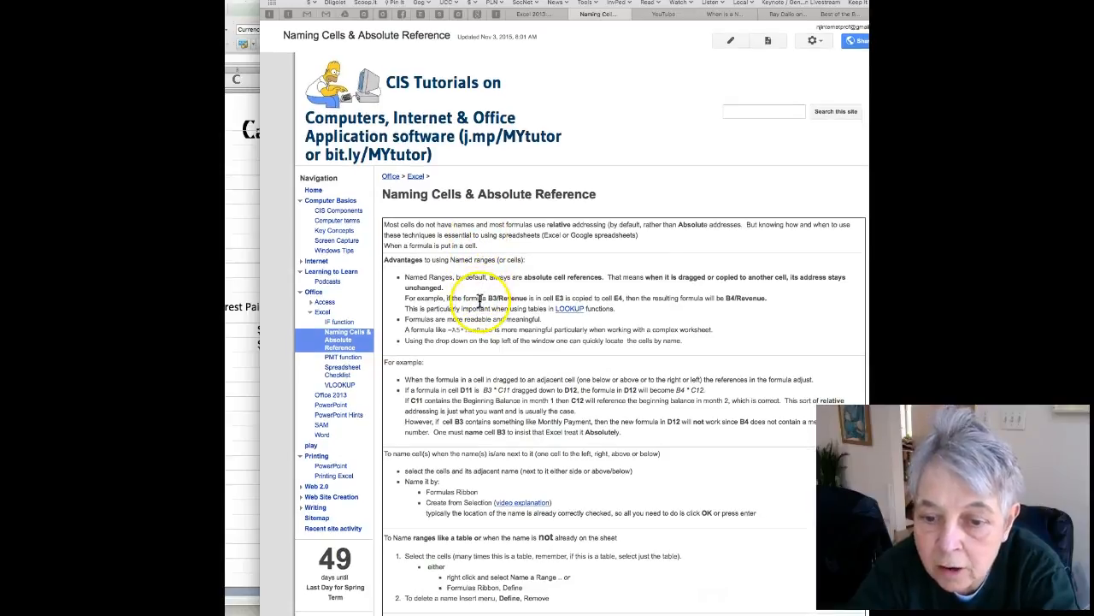
scroll(480, 299, "down", 5)
scroll(481, 301, "down", 2)
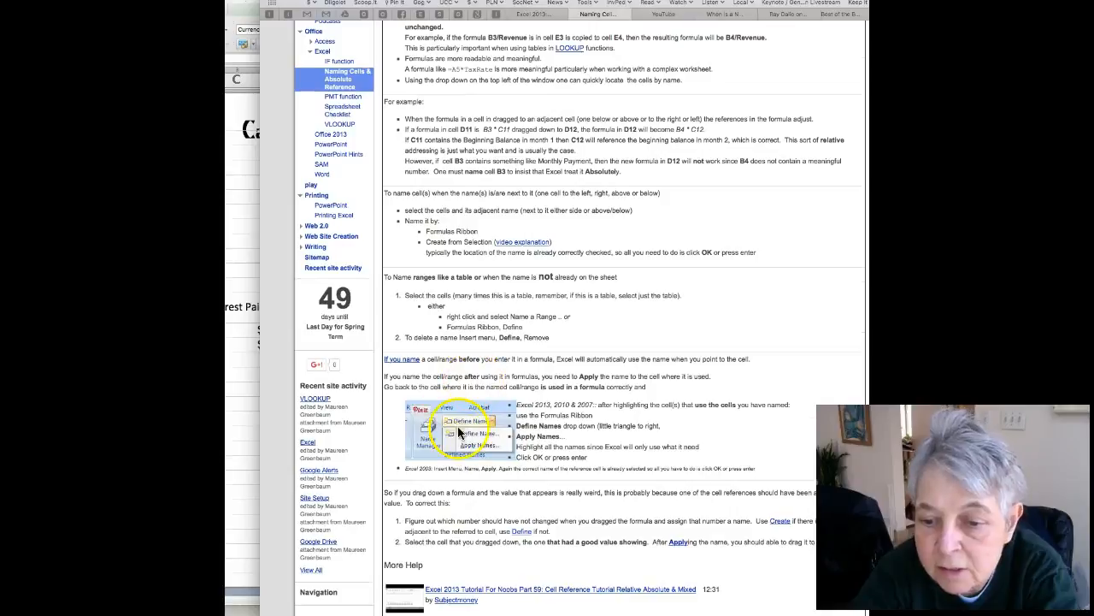
scroll(497, 388, "down", 4)
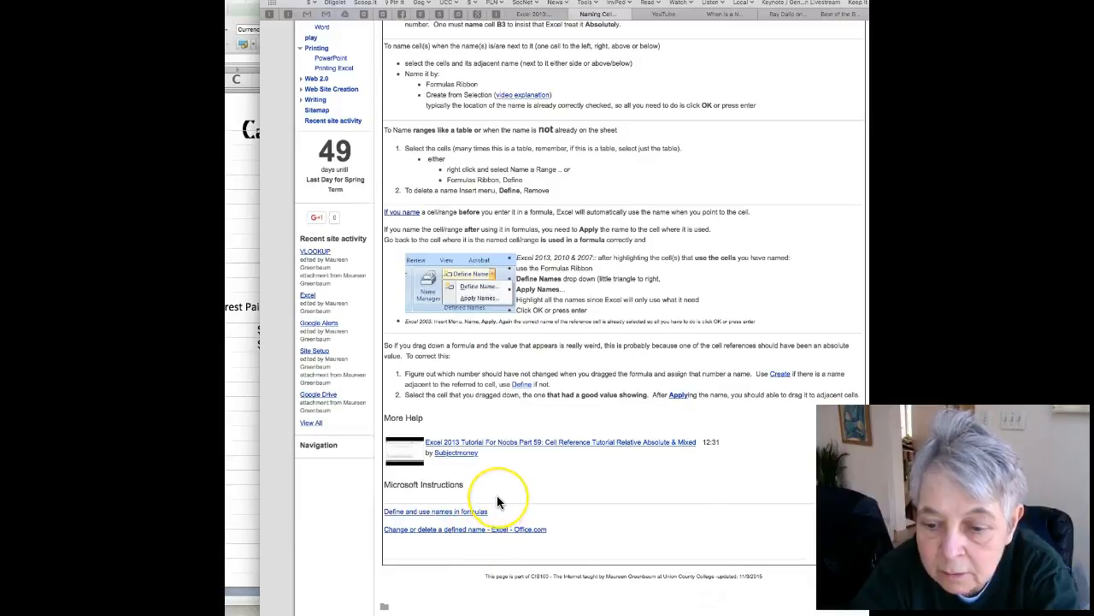
scroll(499, 503, "up", 11)
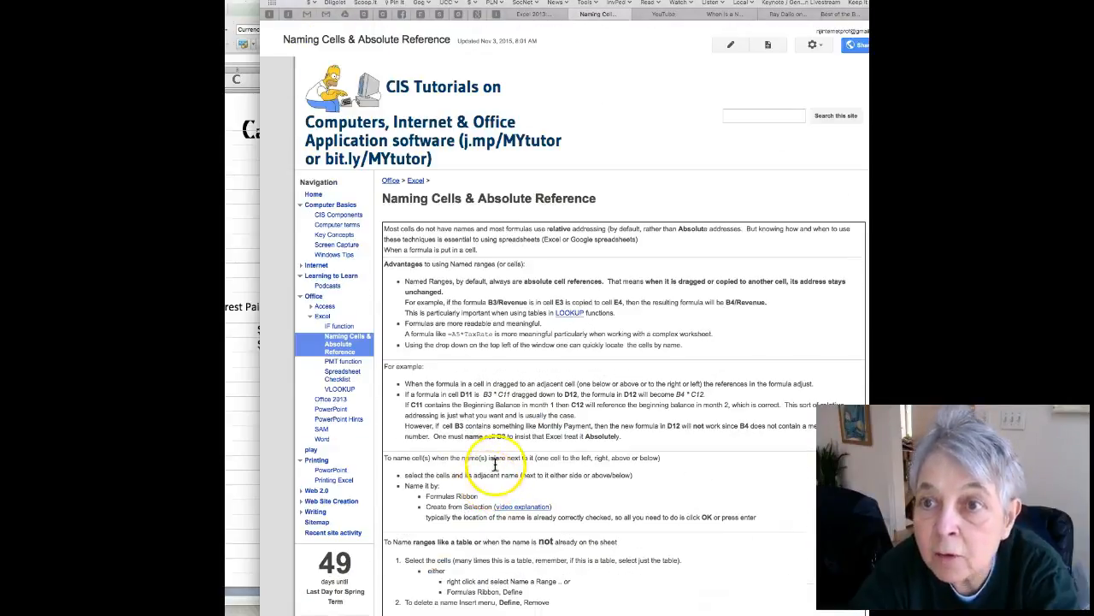
left_click(530, 15)
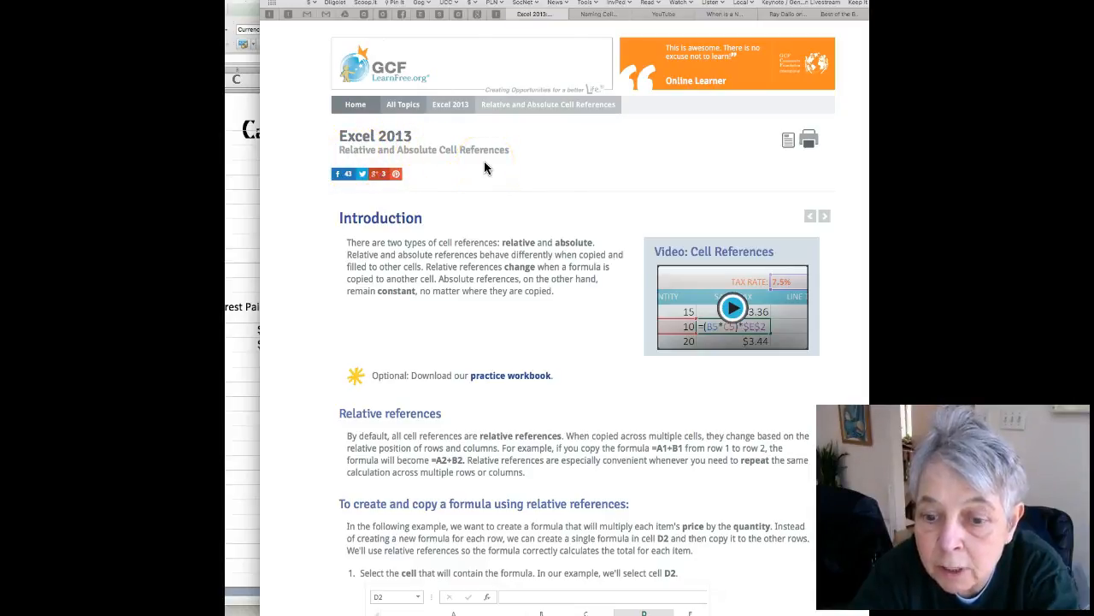
Review the GCF LearnFree tutorial's pages on relative and absolute references through to the Challenge page
scroll(525, 231, "down", 15)
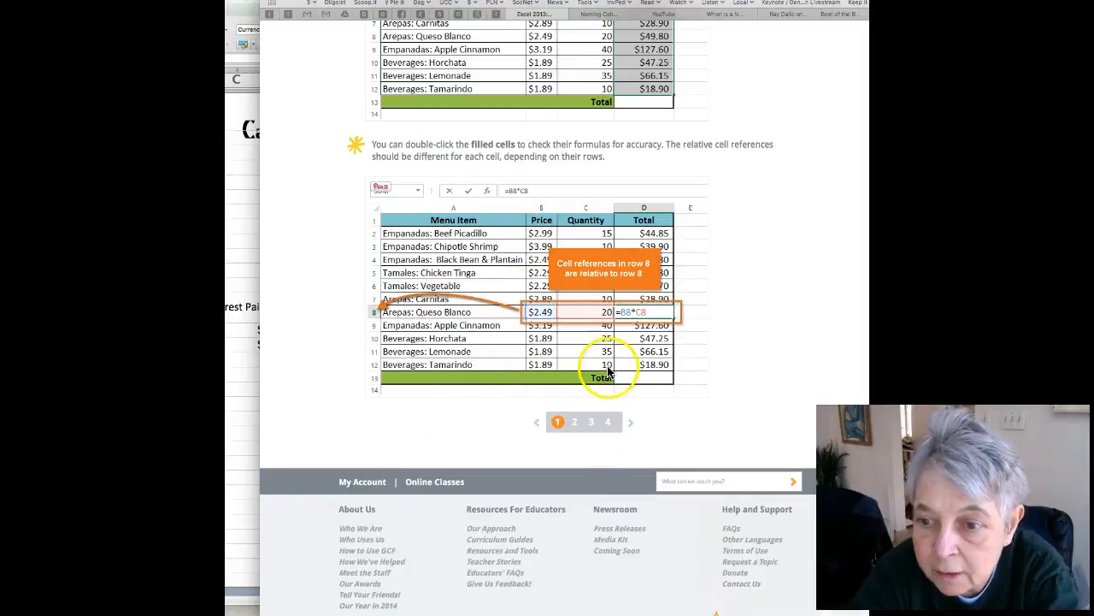
left_click(576, 424)
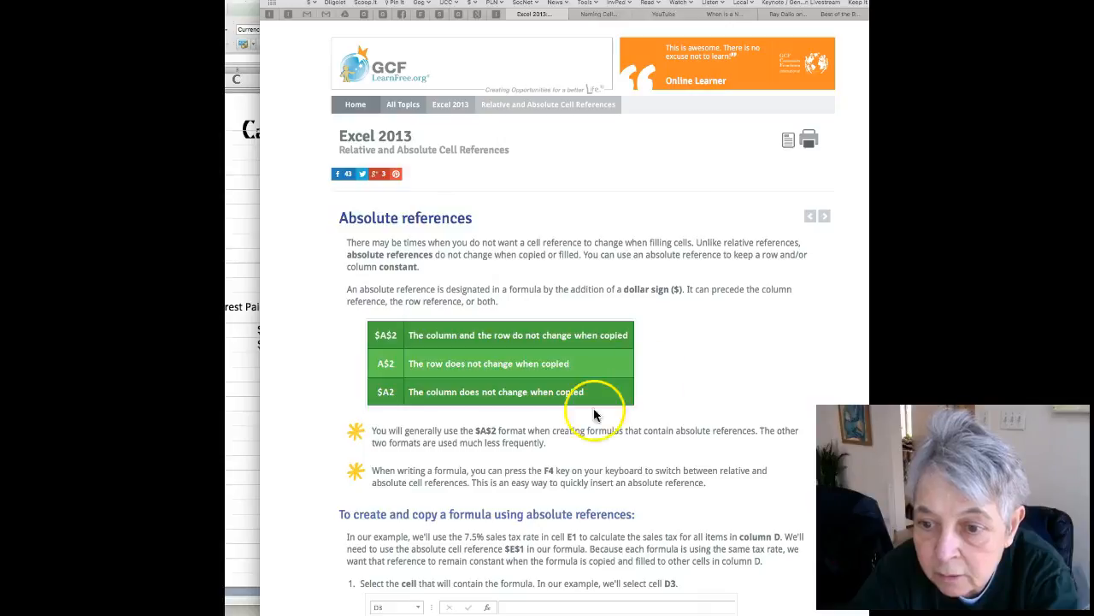
scroll(596, 415, "down", 5)
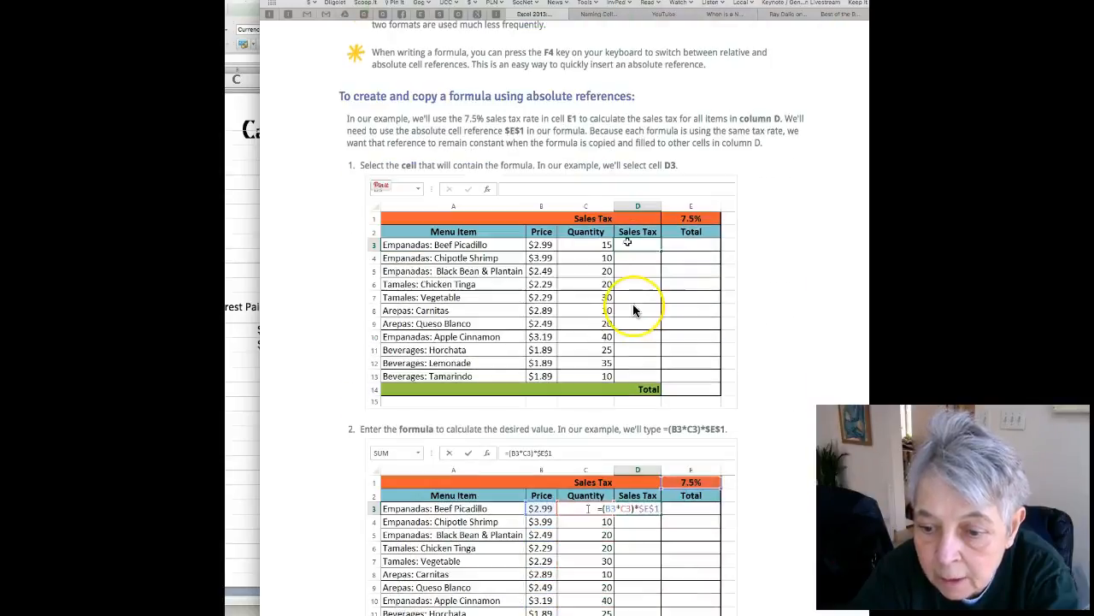
scroll(633, 309, "down", 1)
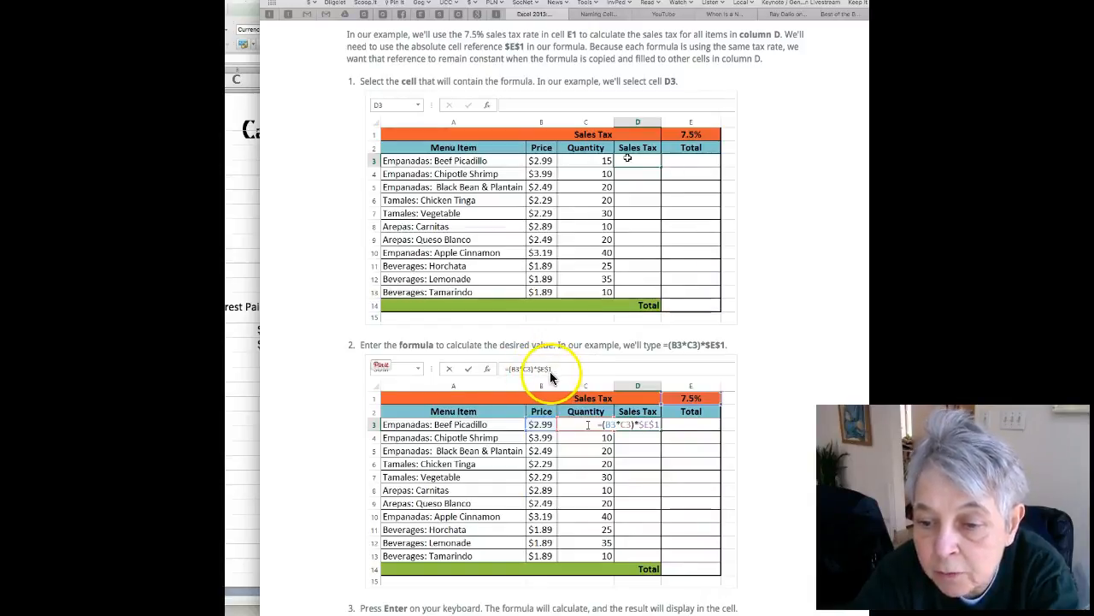
scroll(572, 374, "down", 2)
scroll(572, 374, "down", 12)
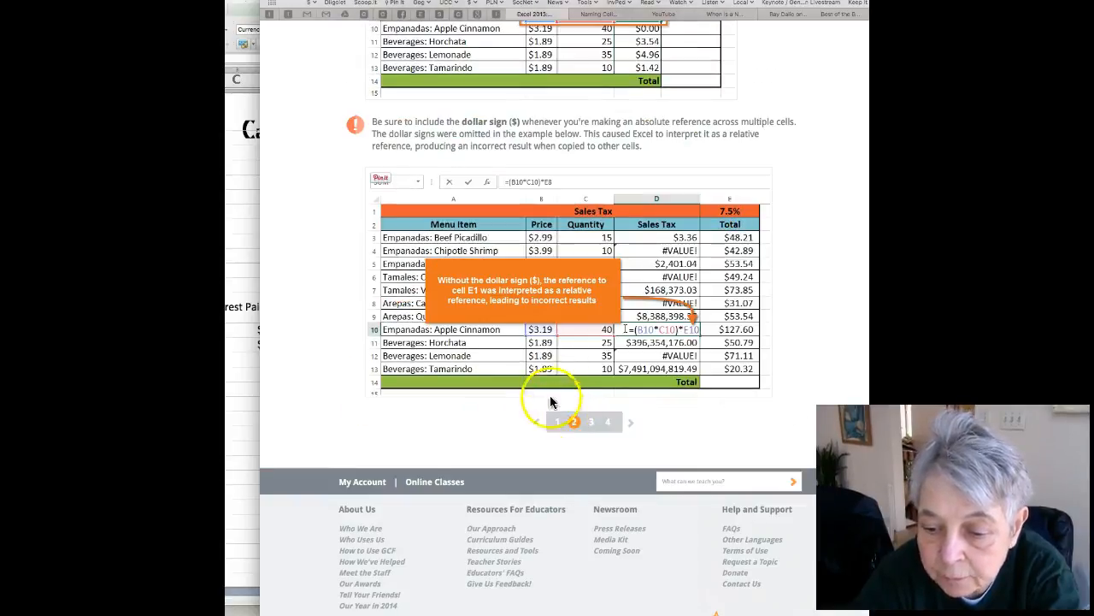
left_click(612, 425)
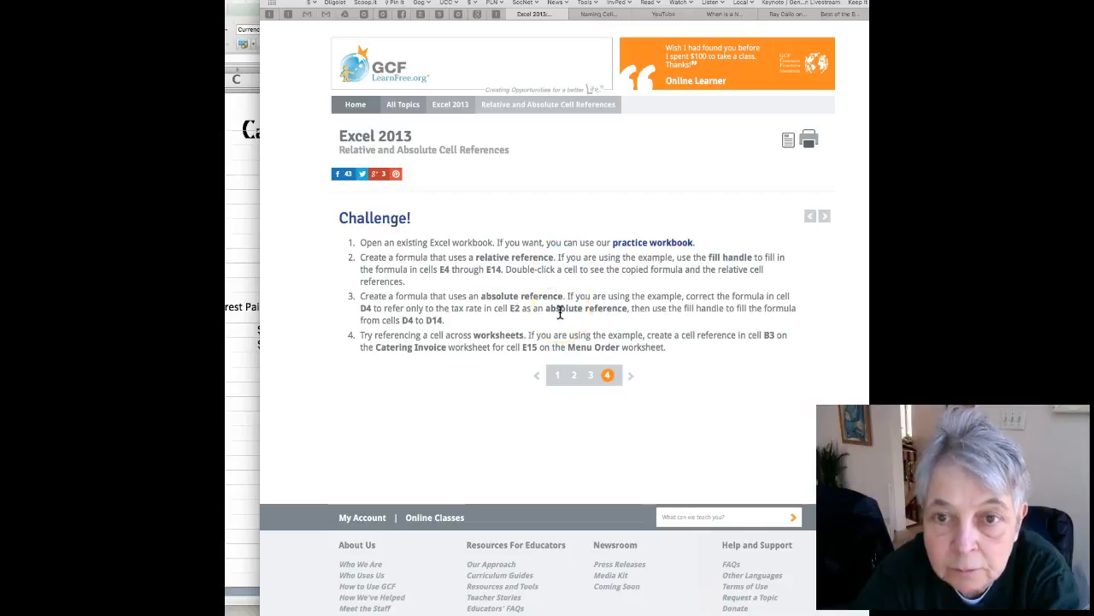
Return to the Excel workbook and fill the Principle Reduction formula from D13 down to D14
left_click(532, 16)
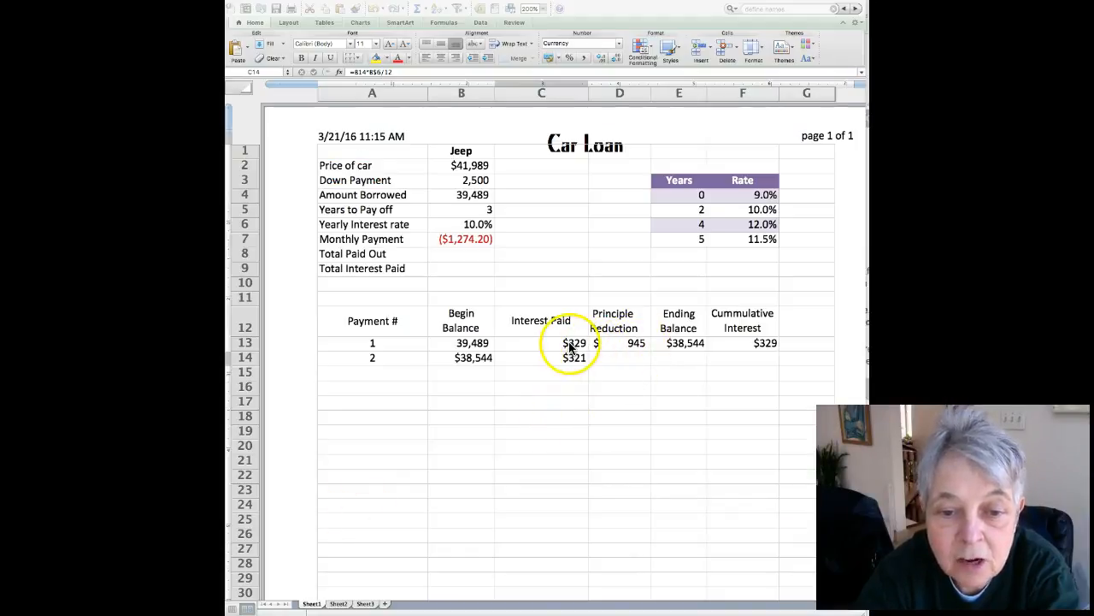
left_click(645, 344)
left_click_drag(649, 355, 645, 364)
left_click(641, 345)
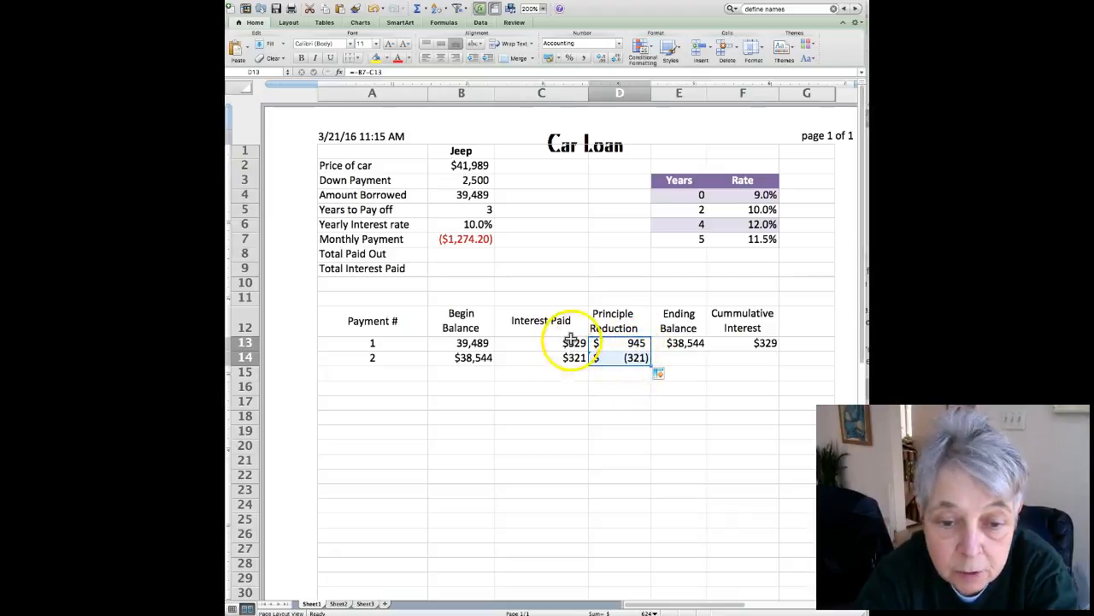
Compare the Principle Reduction formulas in D13 and D14 to examine how the monthly payment reference shifts
left_click(637, 343)
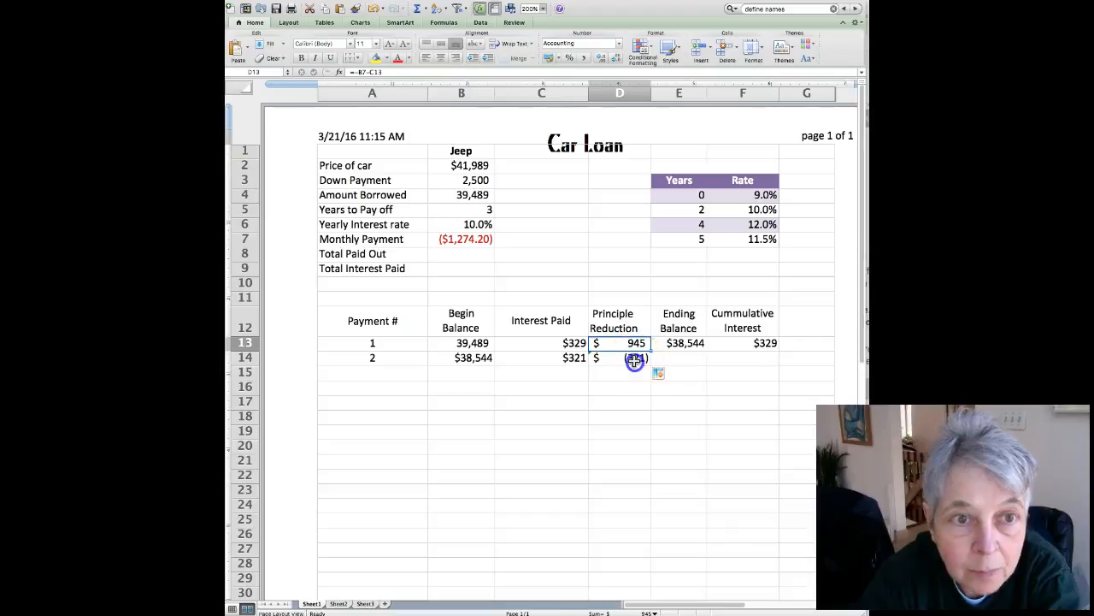
left_click(634, 358)
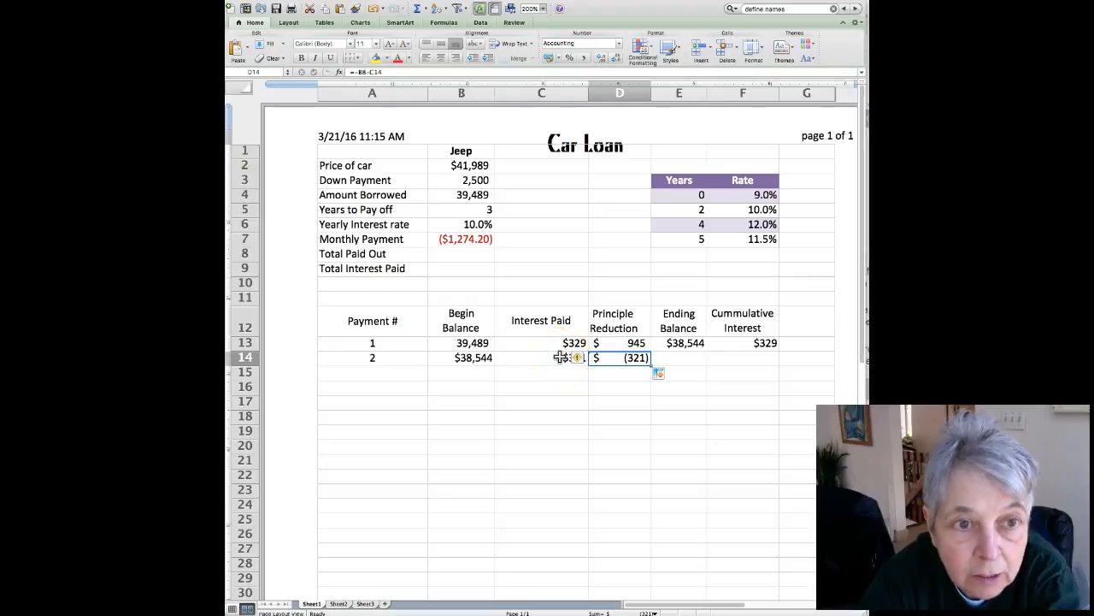
left_click(634, 342)
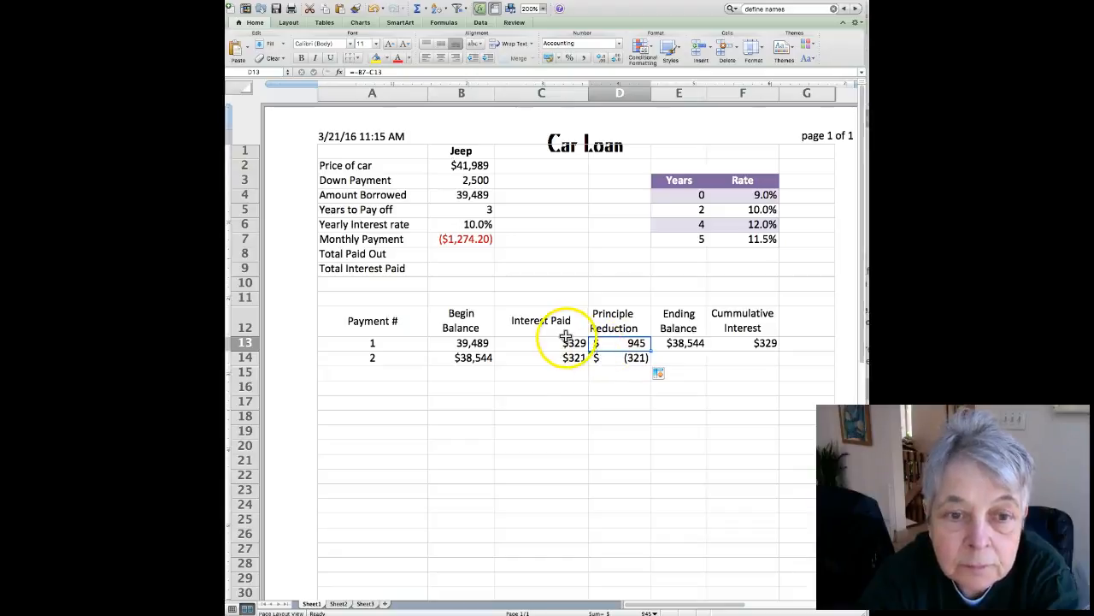
left_click(617, 393)
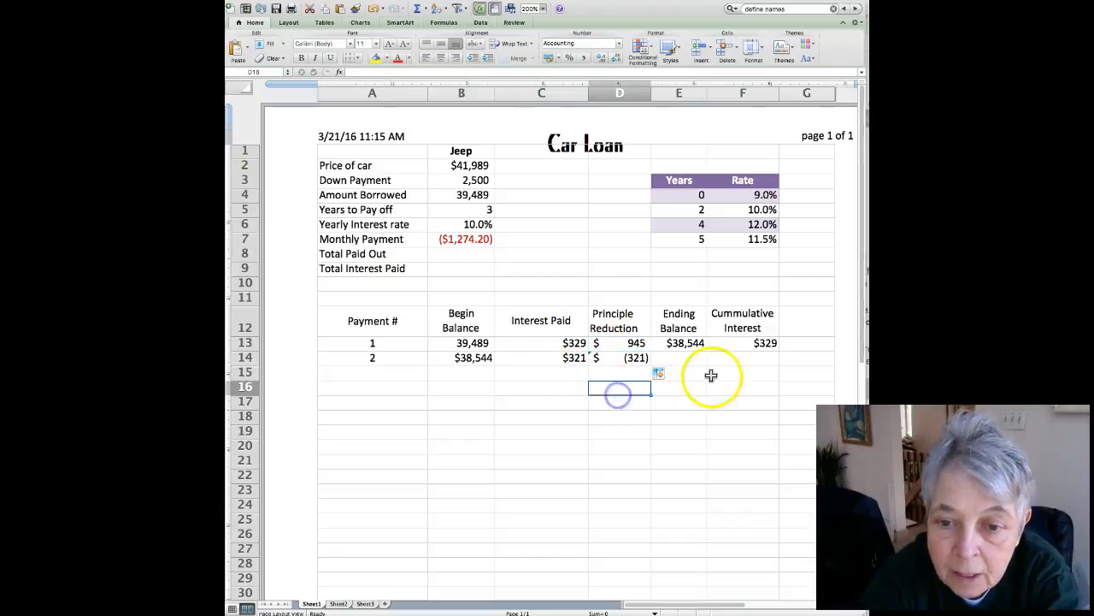
Fill the Ending Balance formula from E13 down to E14
left_click(748, 361)
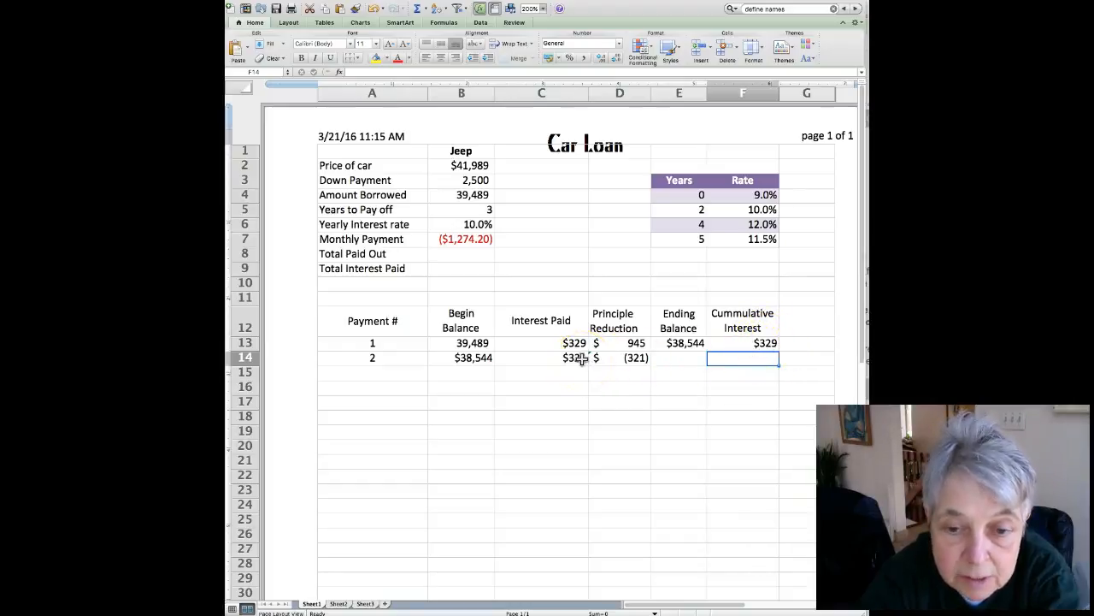
left_click(575, 405)
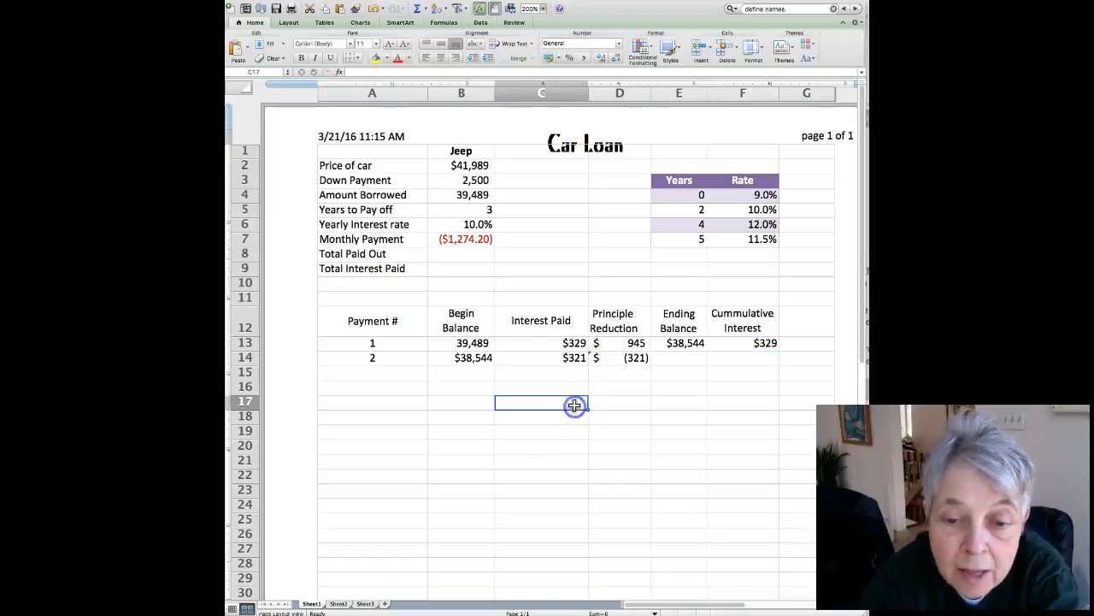
left_click(692, 345)
left_click_drag(706, 347, 708, 359)
left_click(513, 385)
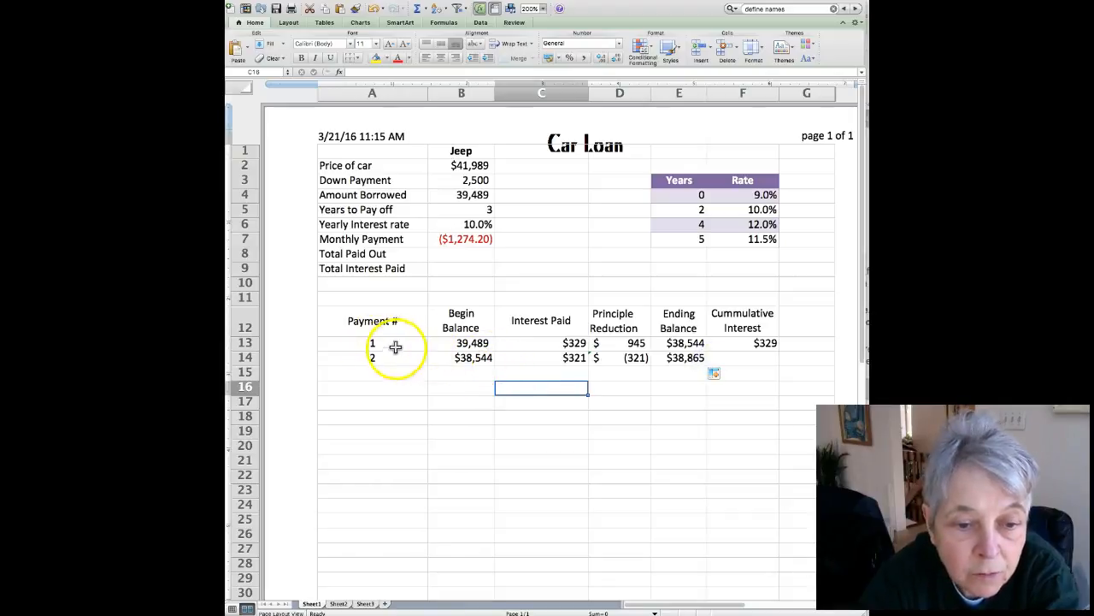
Copy the currency format of the Interest Paid cell C13 across the first payment row, B13:F13
left_click(456, 345)
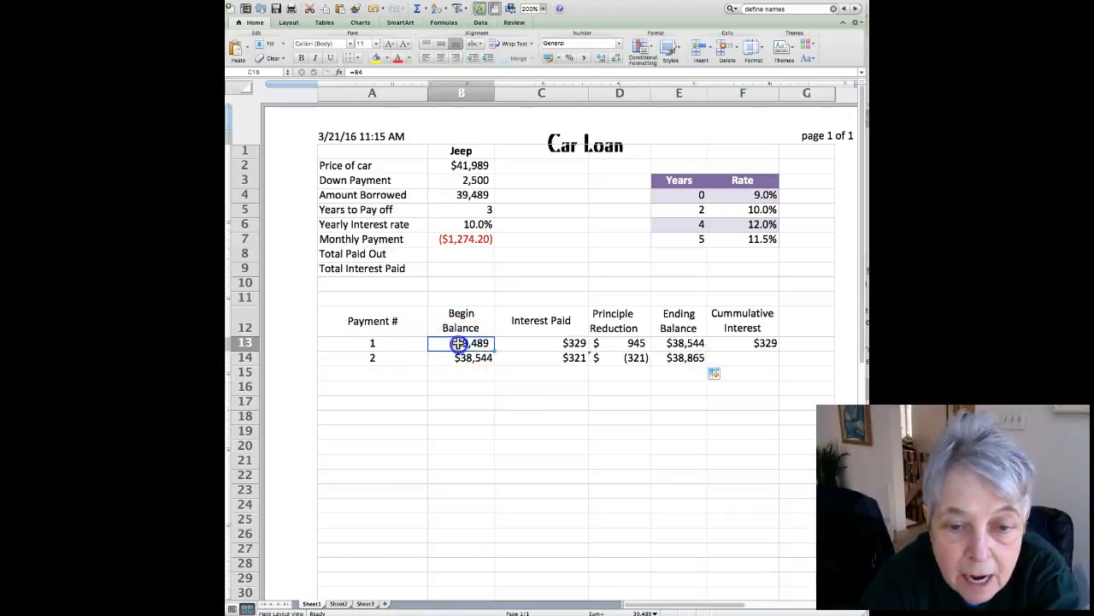
left_click(571, 342)
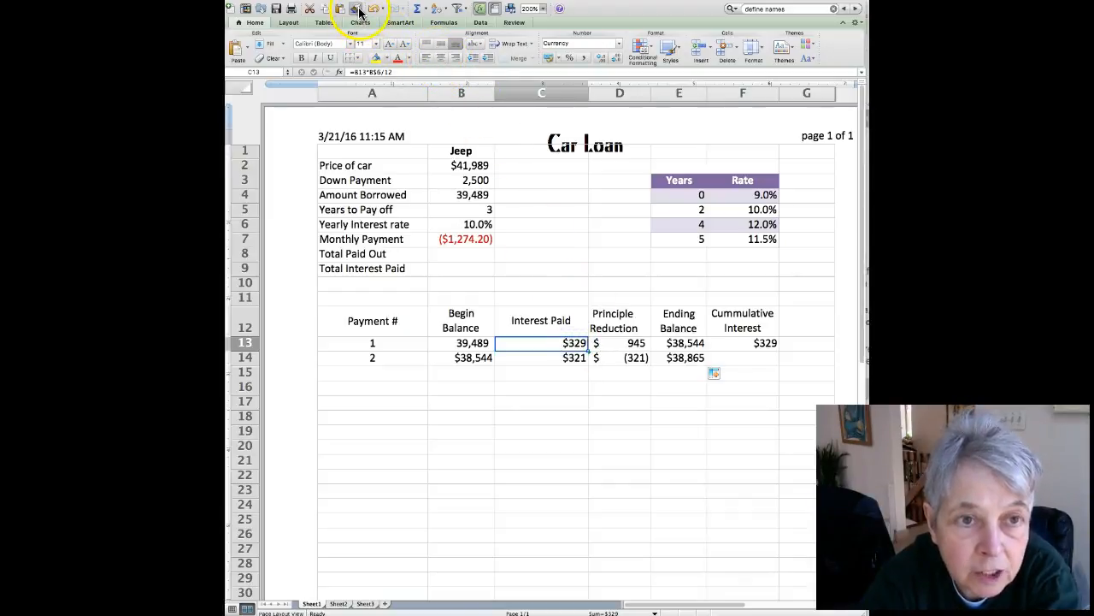
left_click(357, 9)
left_click_drag(450, 339, 757, 347)
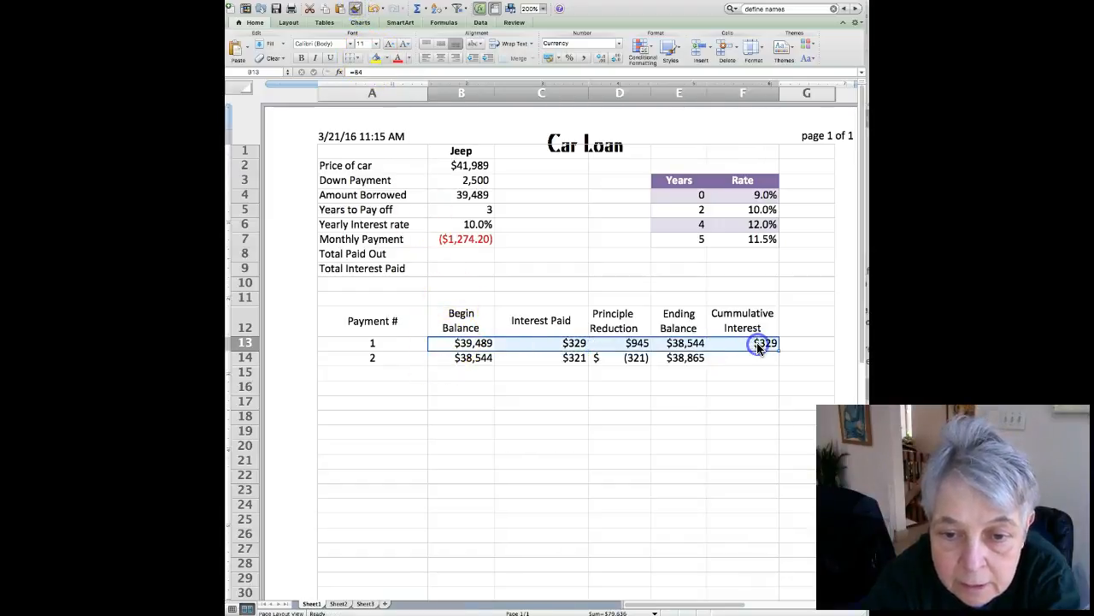
left_click(612, 389)
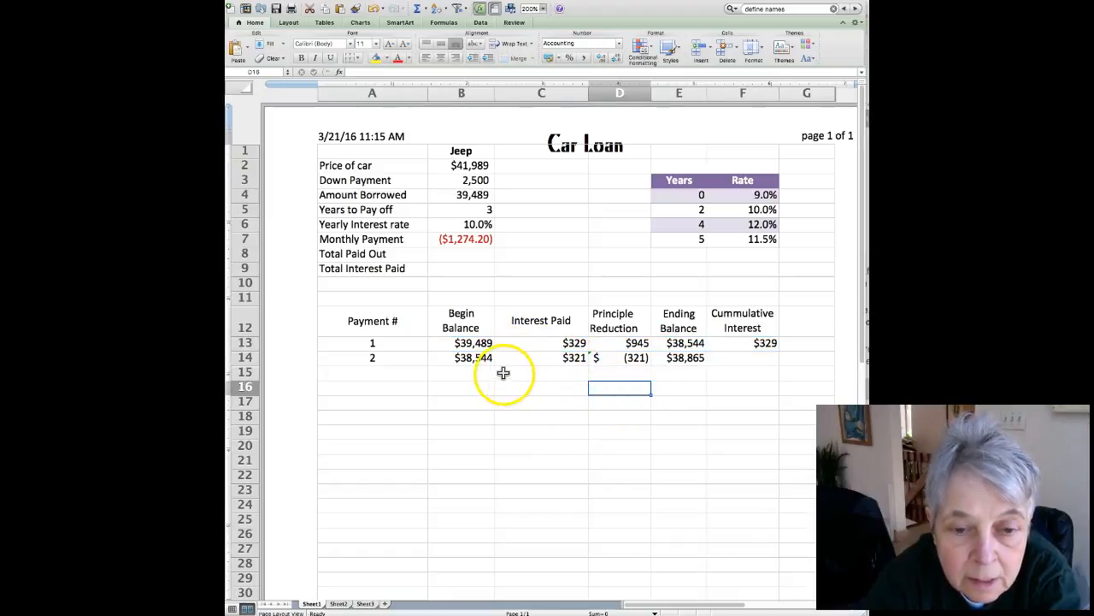
Copy the number format of the Amount Borrowed cell B4 across the second payment row, B14:F14
left_click(468, 195)
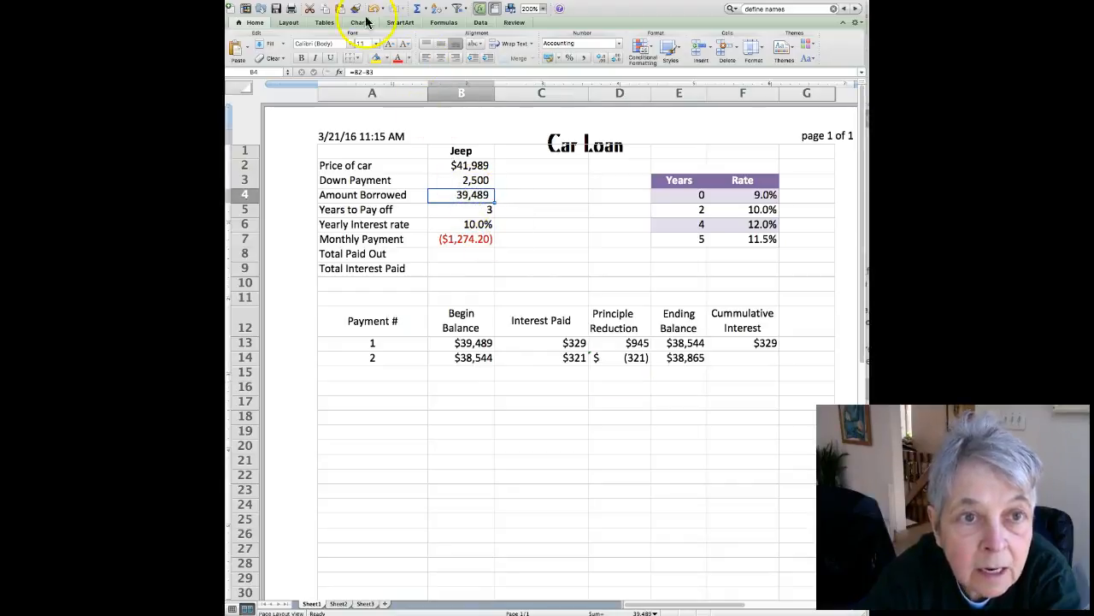
left_click(356, 11)
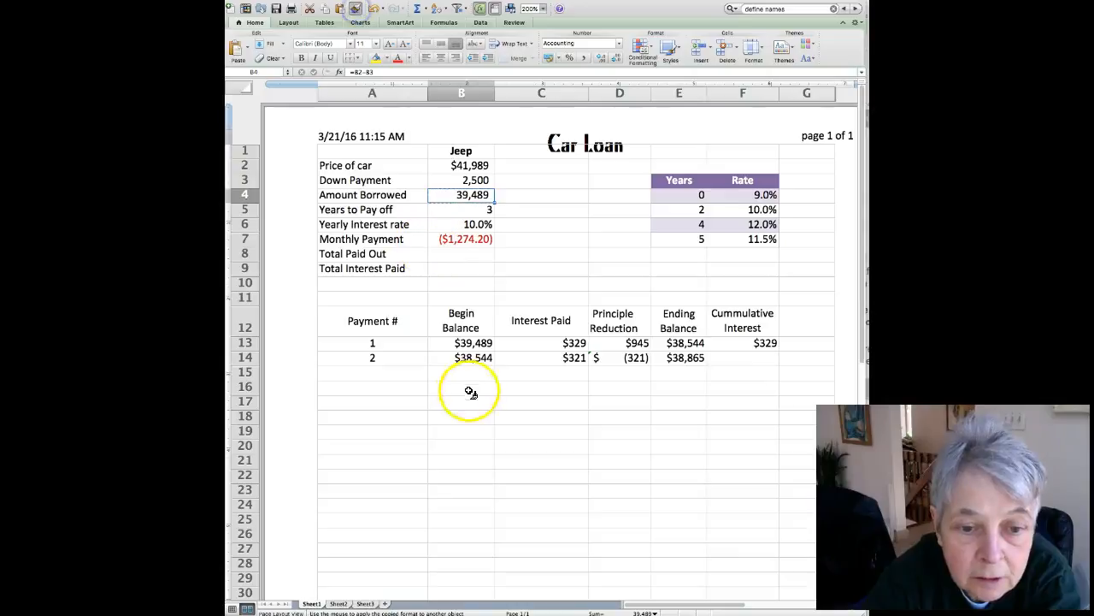
left_click_drag(457, 359, 746, 361)
left_click(657, 400)
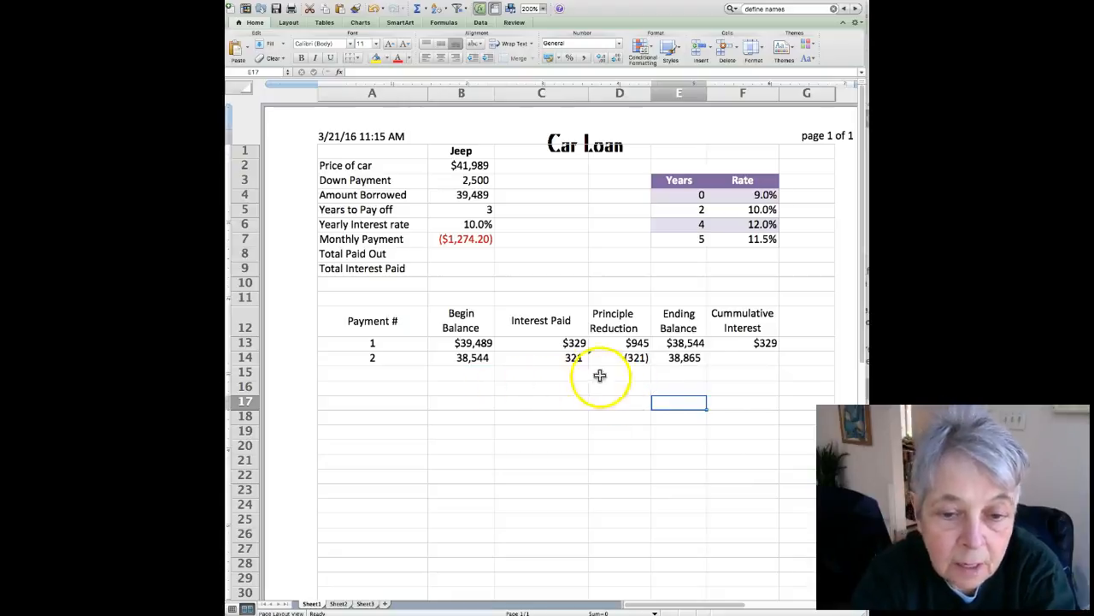
Keep the Principle Reduction formula's monthly payment reference fixed and fill the second payment row down through row 49
left_click(638, 343)
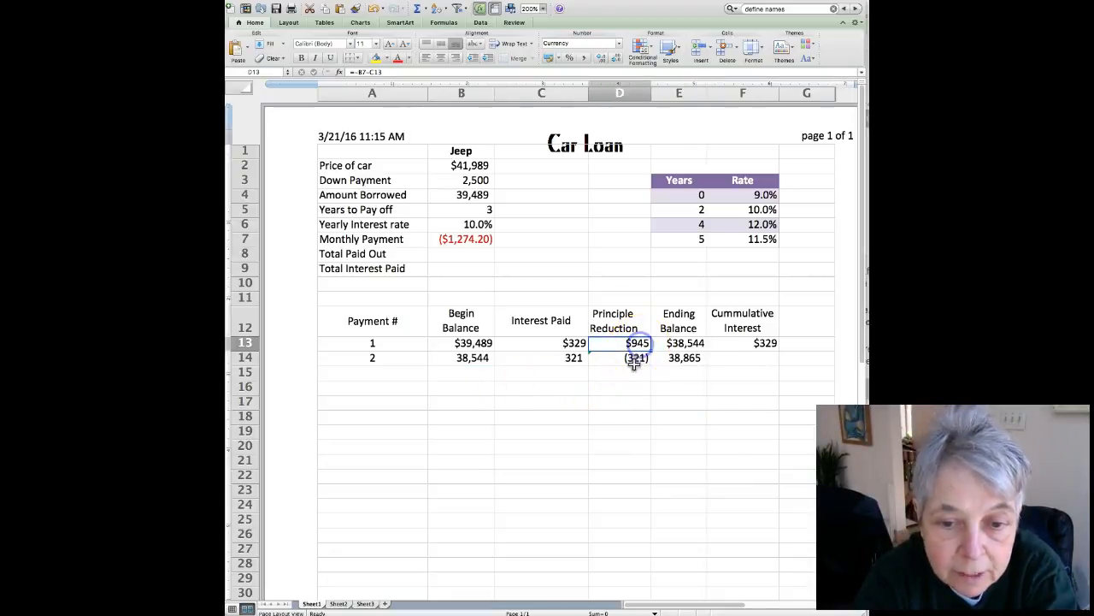
left_click(490, 386)
left_click_drag(371, 360, 760, 374)
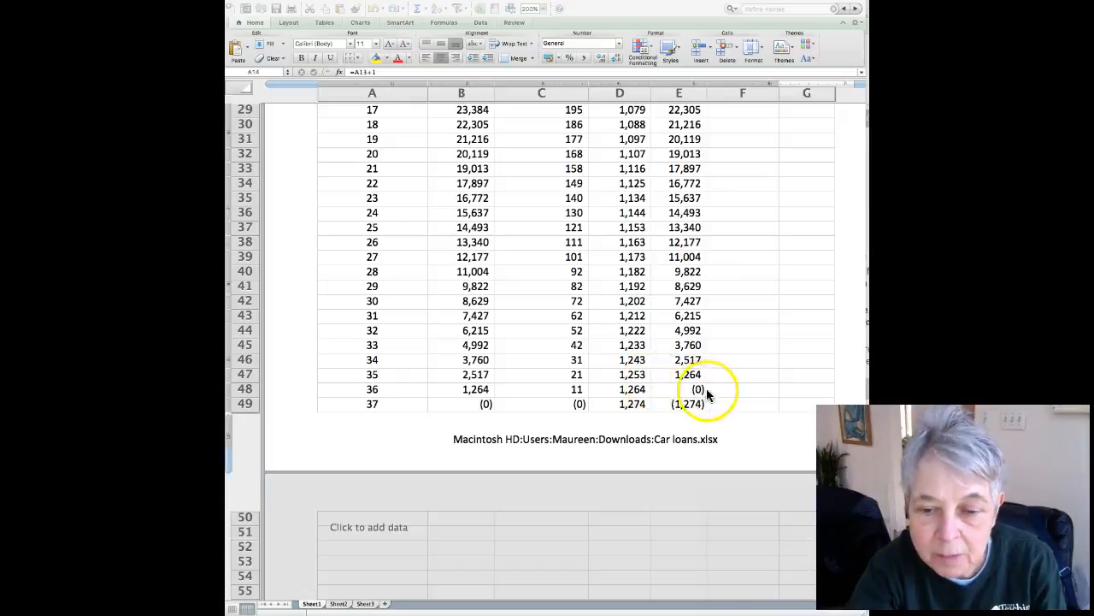
Clear the surplus payment 37 from row 49 and look over the filled payment schedule
left_click(777, 396)
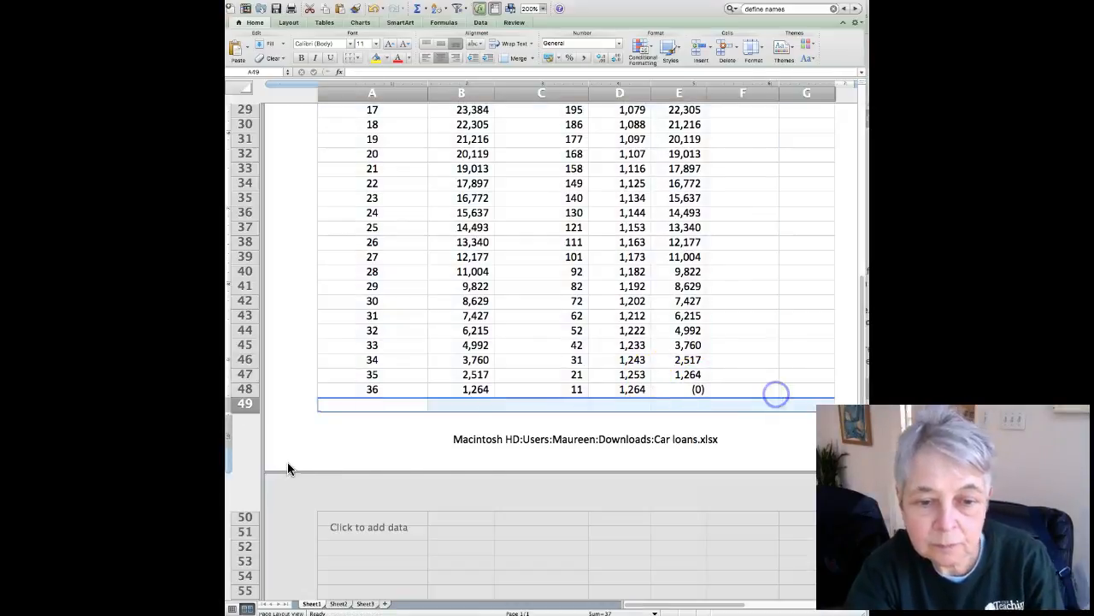
scroll(631, 360, "up", 1)
scroll(631, 360, "up", 10)
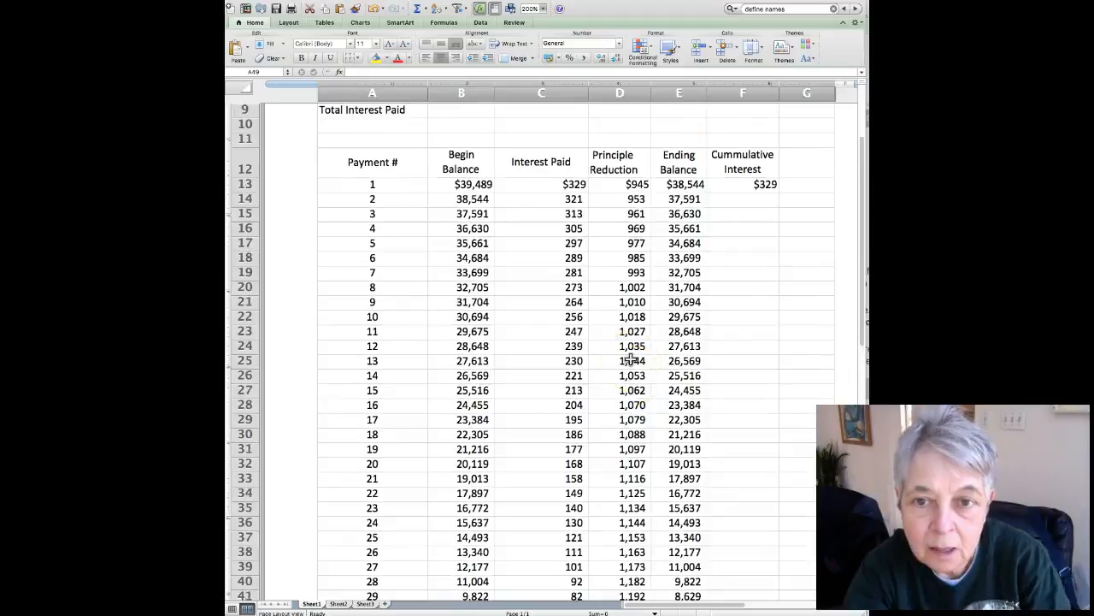